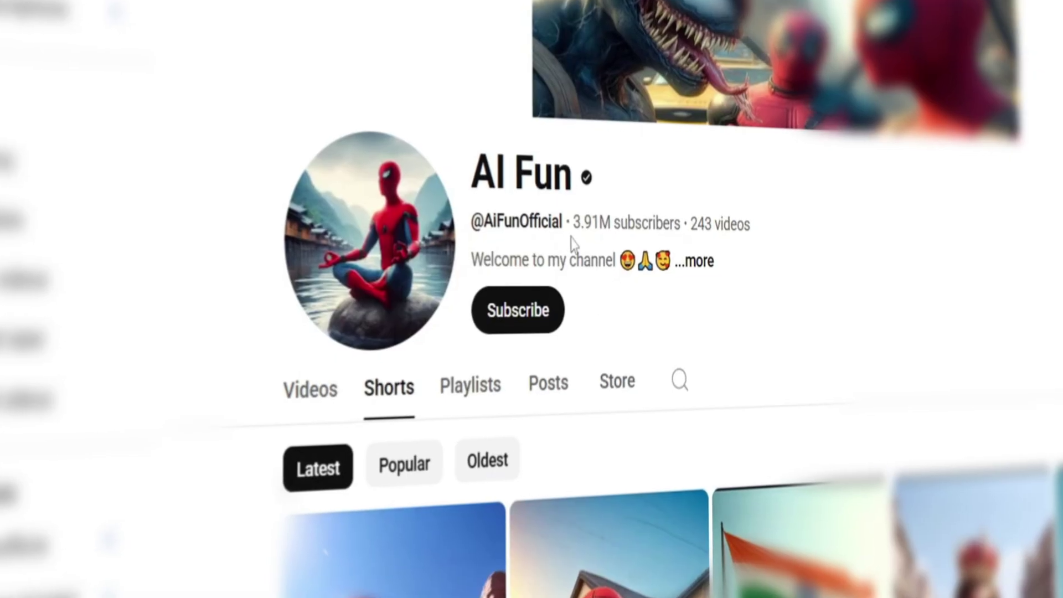
scroll(534, 344, "down", 4)
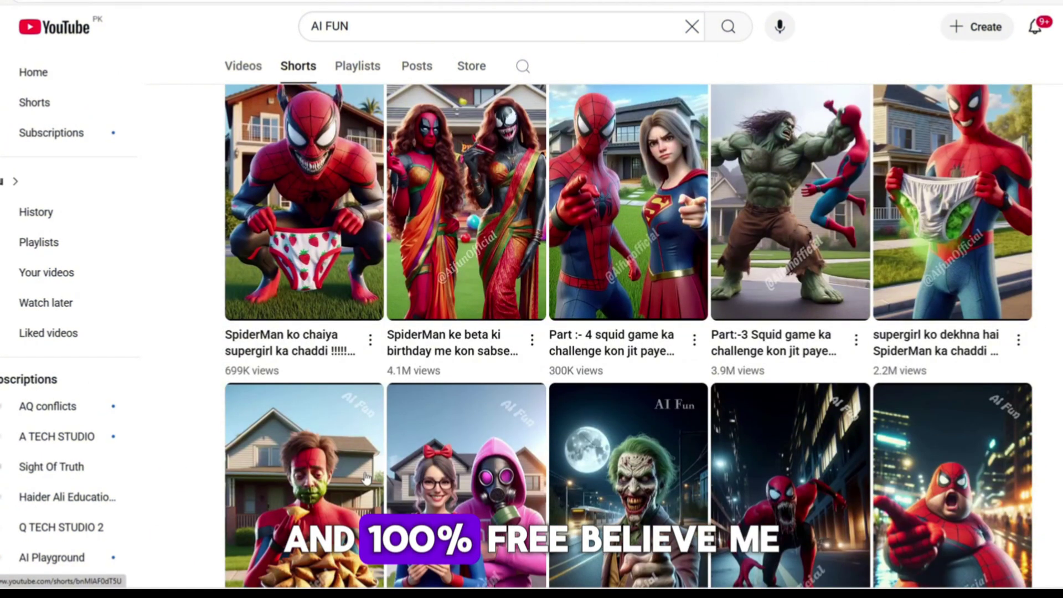
scroll(366, 477, "up", 5)
scroll(366, 478, "up", 5)
scroll(365, 477, "up", 5)
scroll(366, 477, "up", 4)
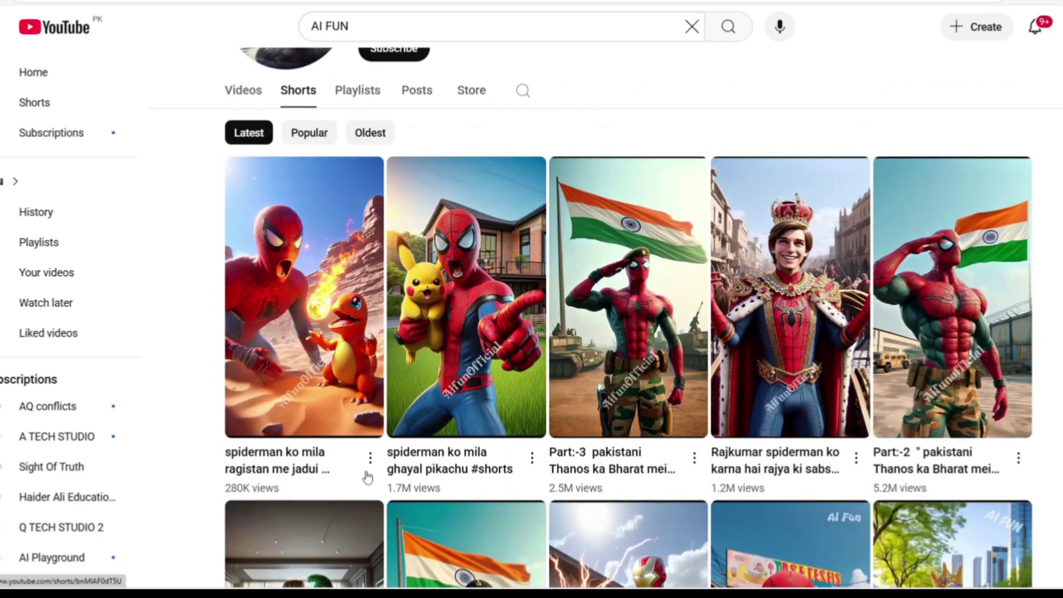
After previewing a Short, snip the row of five superhero Short thumbnails with Snipping Tool
left_click(296, 355)
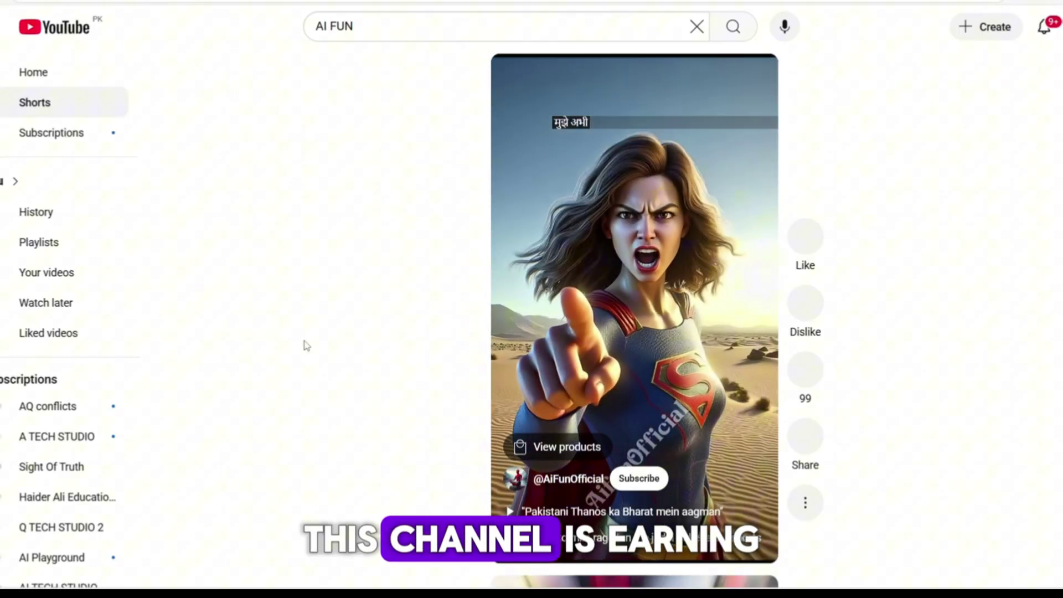
left_click(1021, 585)
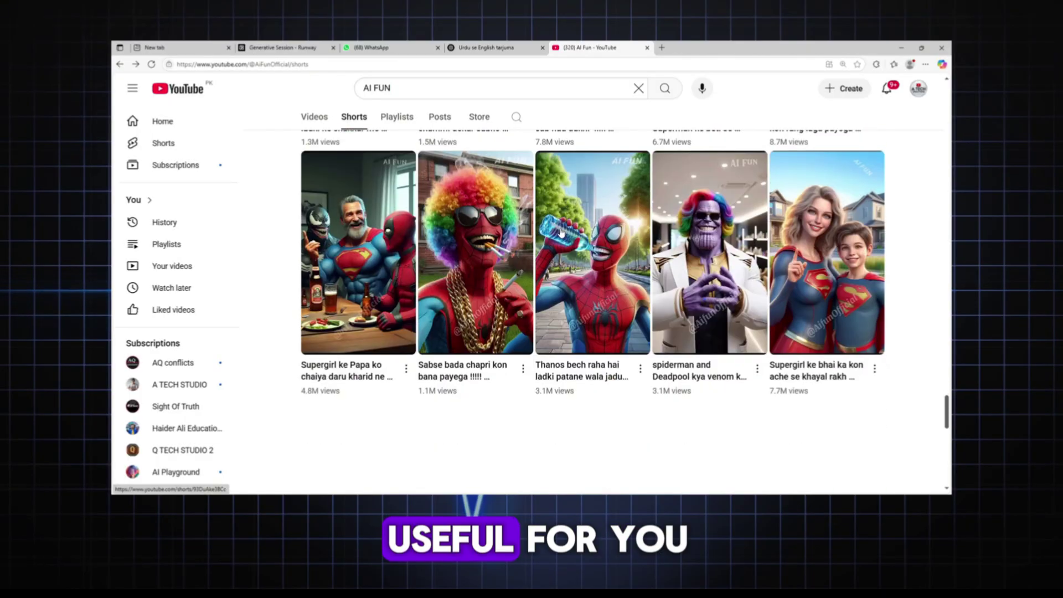
scroll(561, 236, "down", 3)
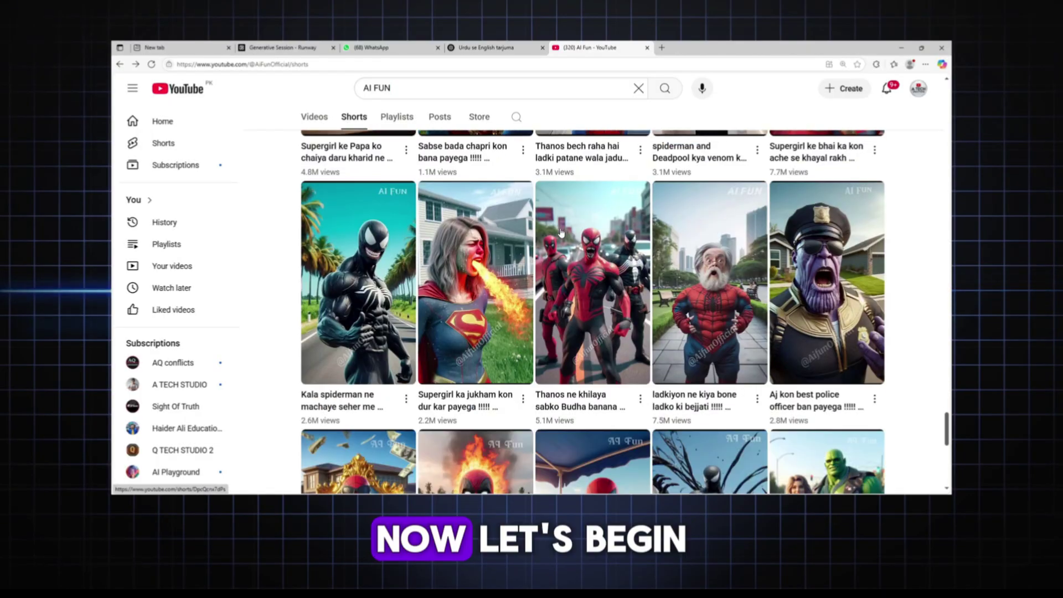
scroll(561, 235, "down", 3)
scroll(562, 234, "down", 3)
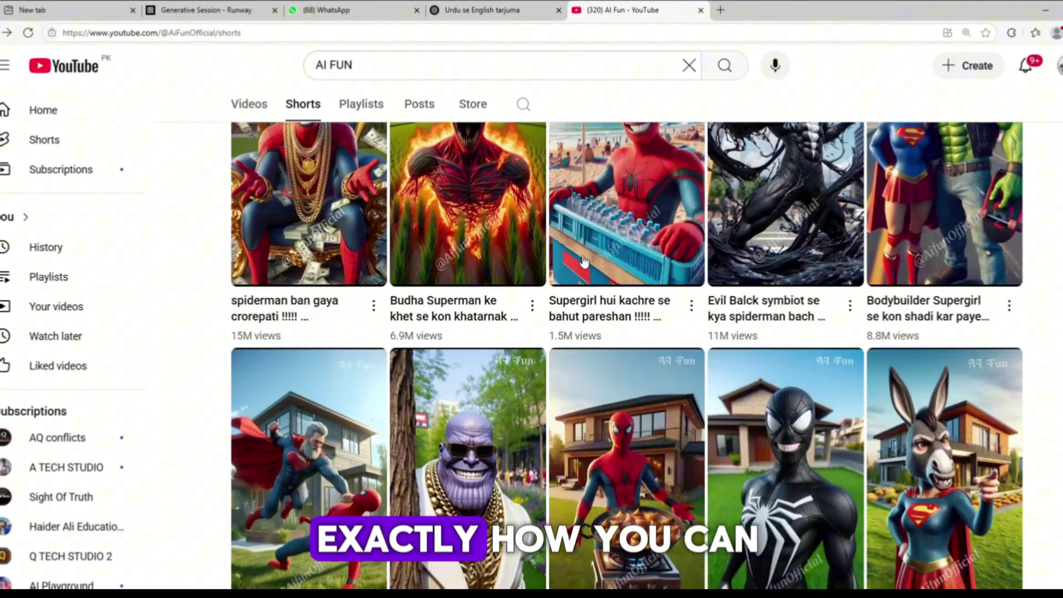
scroll(583, 262, "down", 3)
scroll(584, 263, "down", 3)
scroll(584, 263, "down", 3)
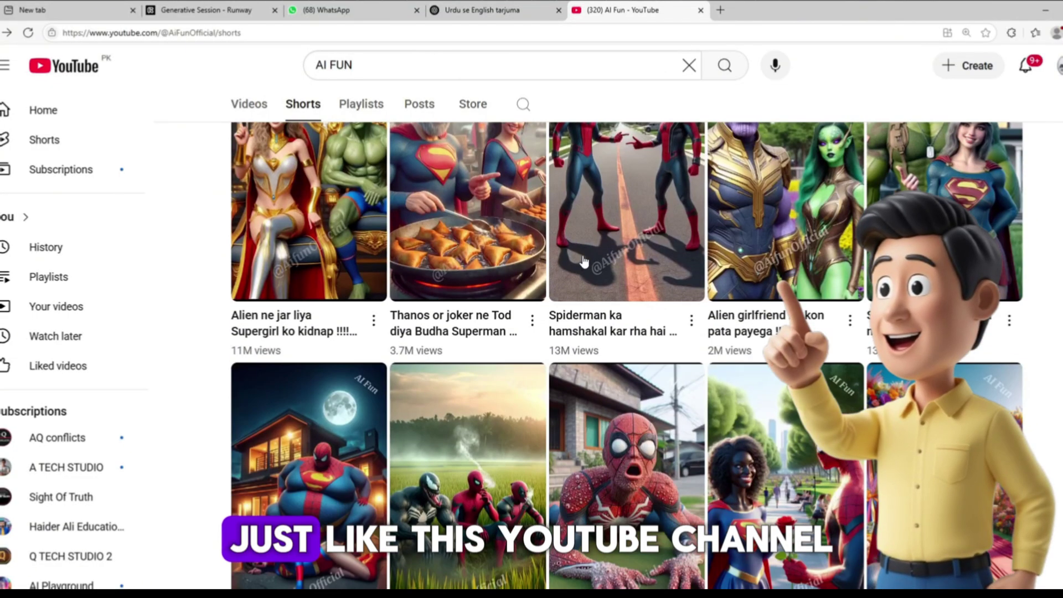
scroll(584, 263, "down", 3)
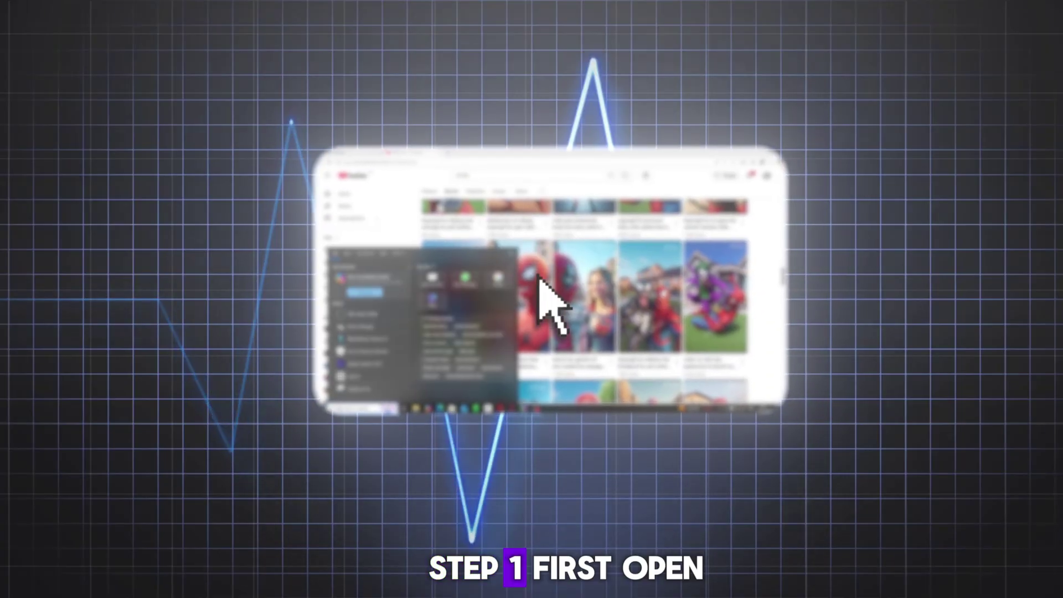
type("sni")
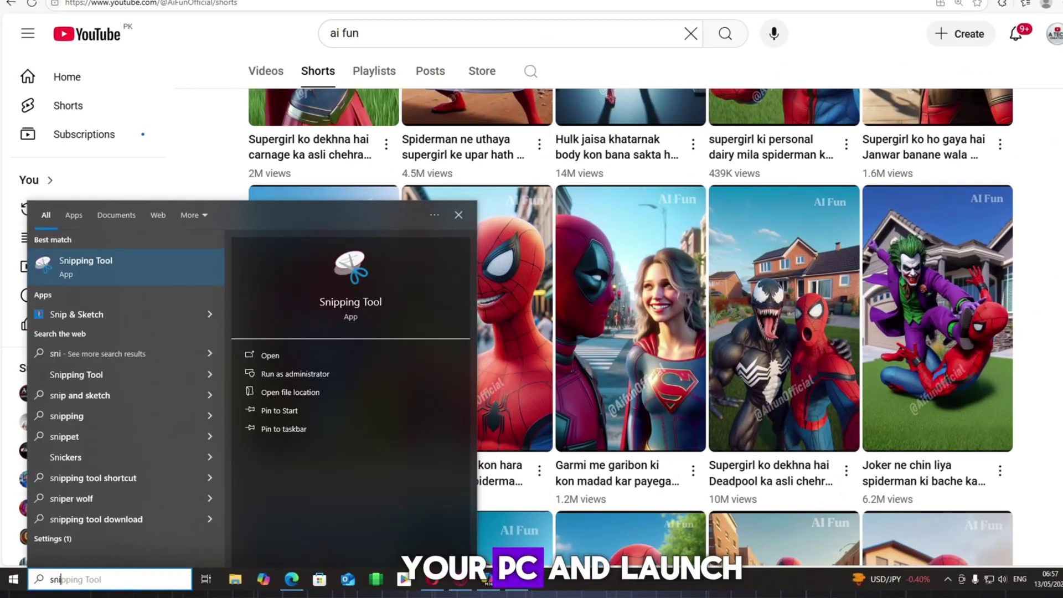
left_click(257, 355)
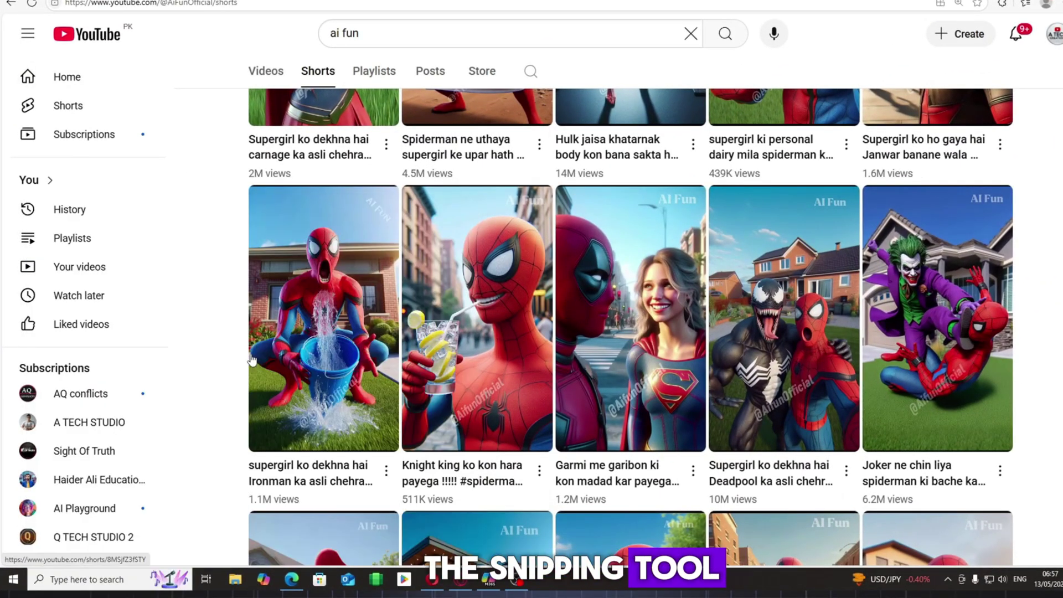
left_click(492, 109)
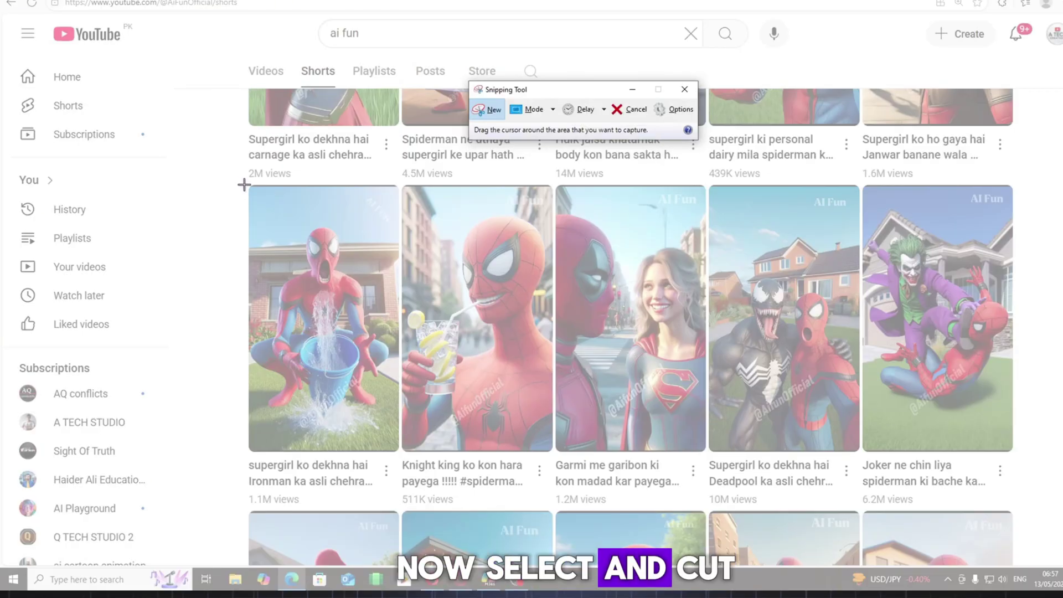
left_click_drag(244, 185, 1015, 455)
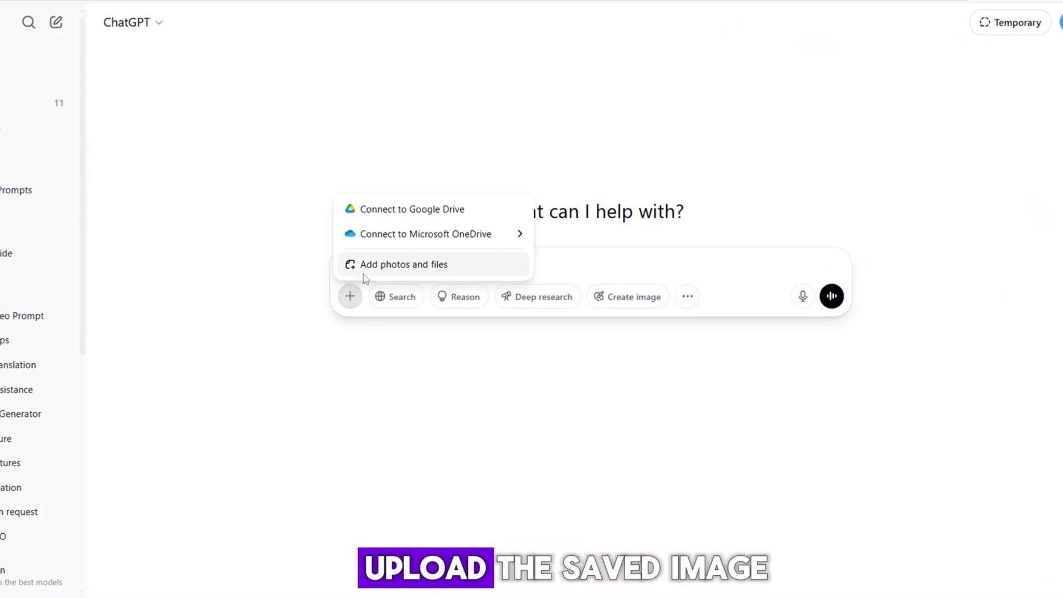
Attach the Capture screenshot and ask ChatGPT for six similar superhero Short prompts
left_click(365, 264)
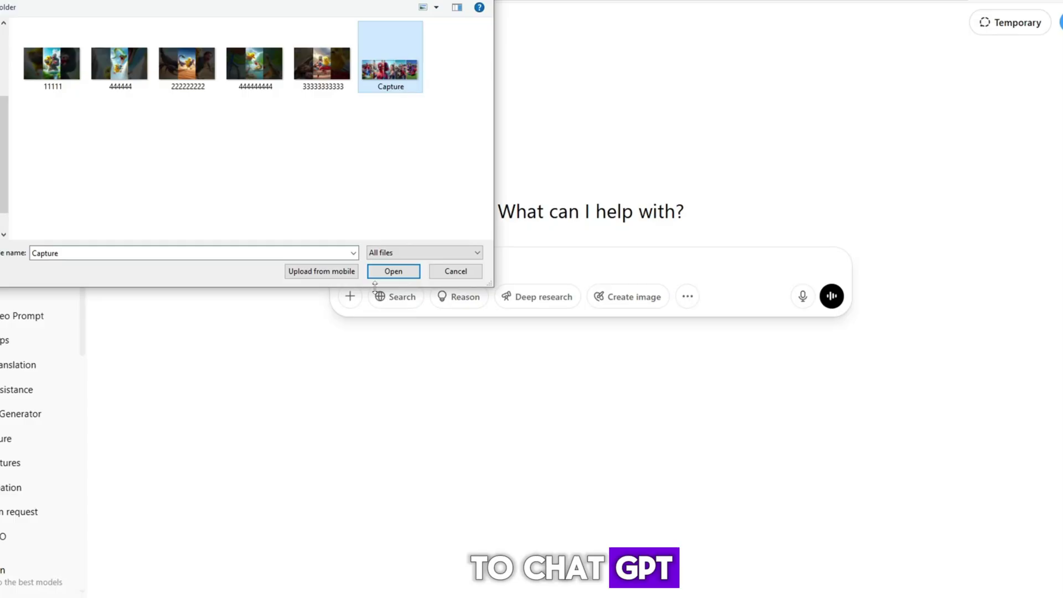
double_click(390, 58)
type("i want to create this type of shorts videos please give me a 6 promts of same this video and same this type character")
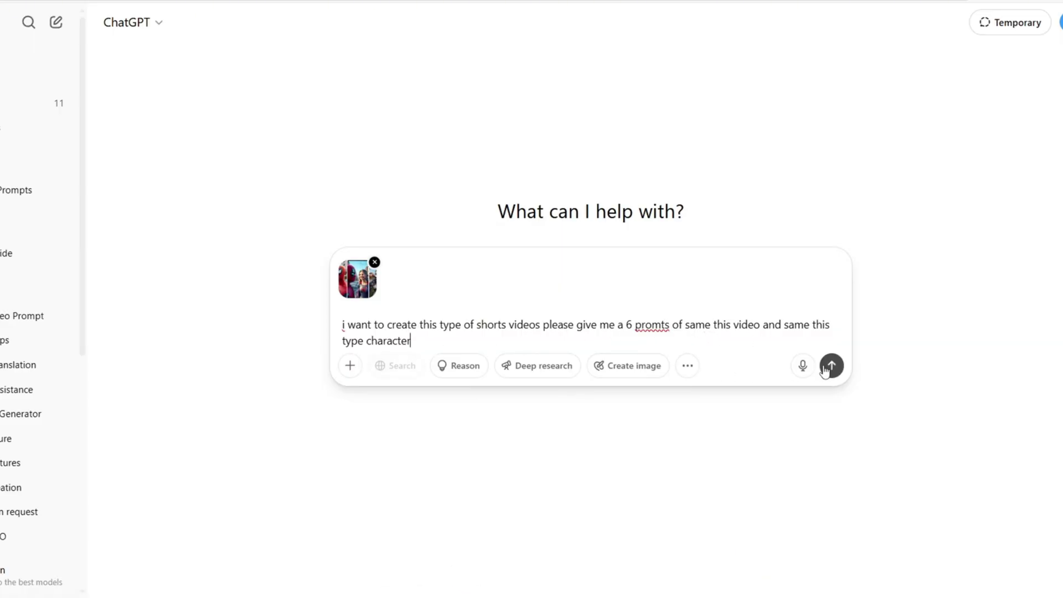
left_click(830, 365)
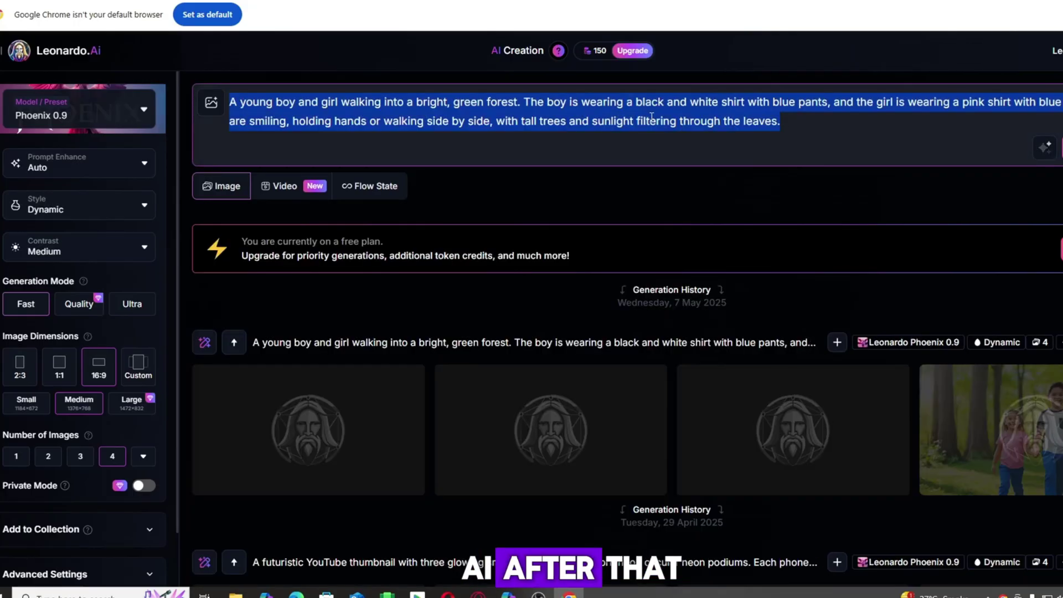
Clear the old prompt, set custom dimensions, and generate from the Spider-Man ice bucket prompt
key("Delete")
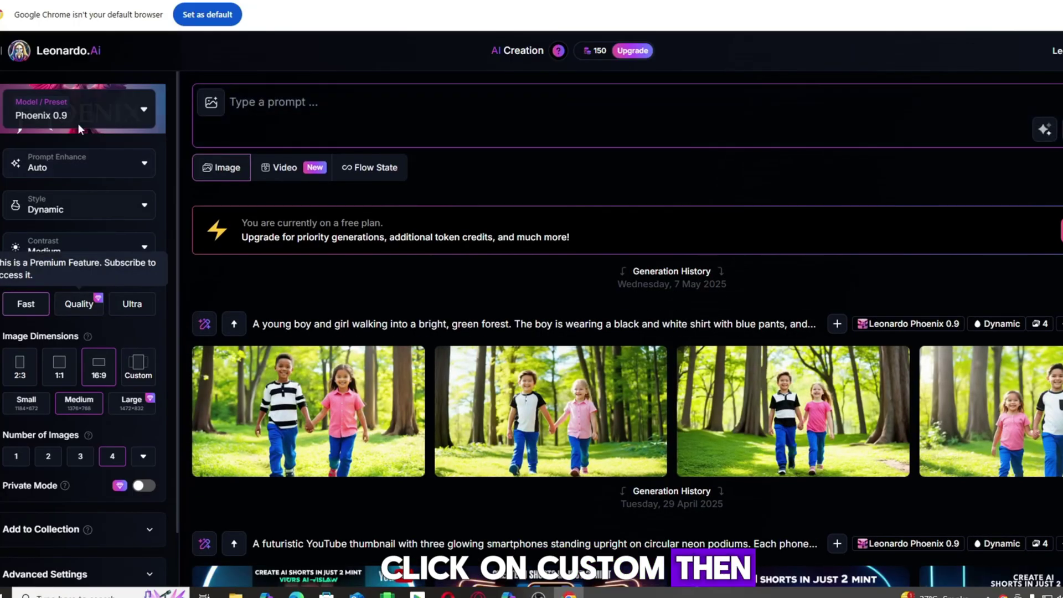
left_click(137, 366)
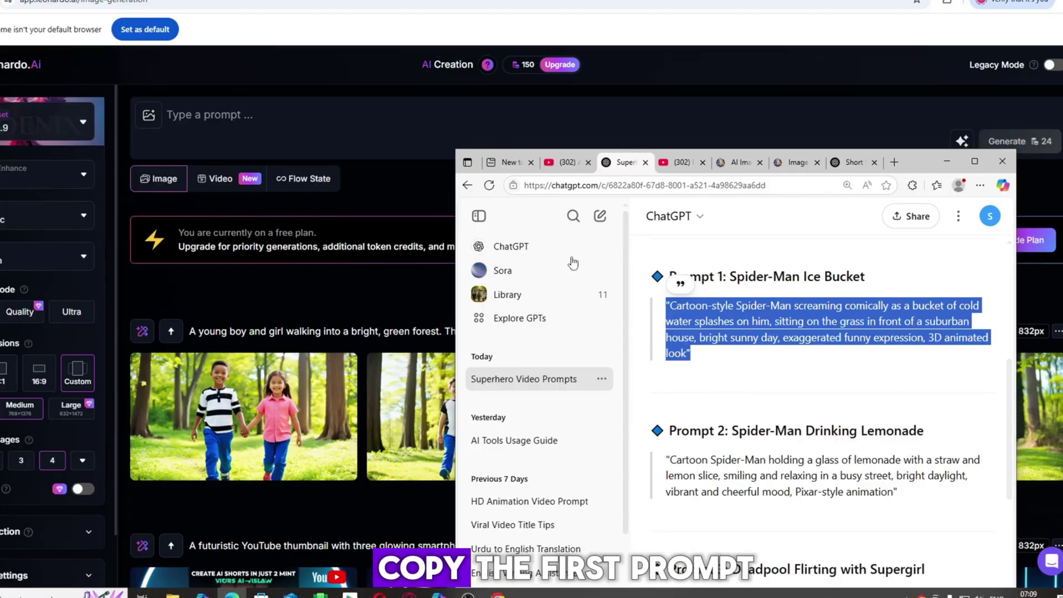
left_click(289, 117)
type("\"Cartoon-style Spider-Man screaming comically as a bucket of cold water splashes on him, sitting on the grass in front of a suburban house, bright sunny day, exaggerated funny expression, 3D animated look\"")
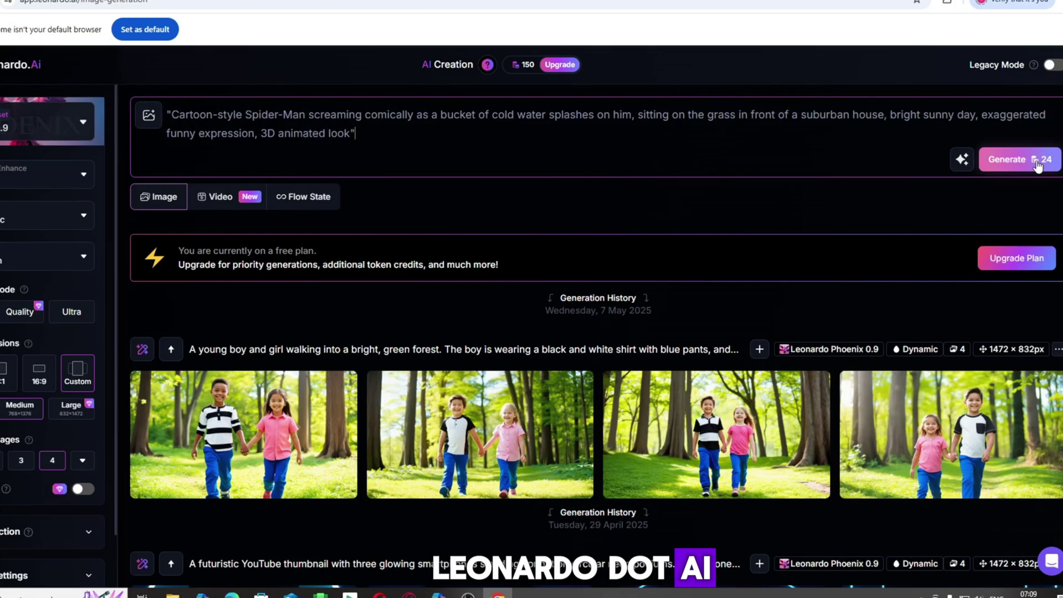
left_click(1031, 162)
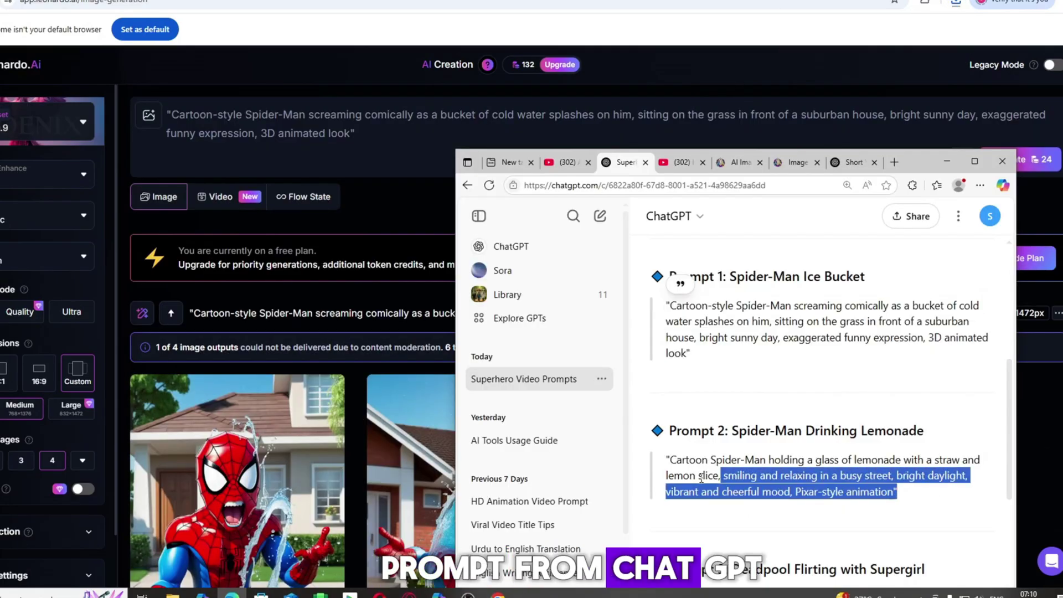
Replace the Leonardo prompt with ChatGPT's Prompt 2 lemonade text and generate images
left_click_drag(896, 491, 657, 465)
key("ctrl+c")
left_click(390, 133)
key("ctrl+a")
key("ctrl+v")
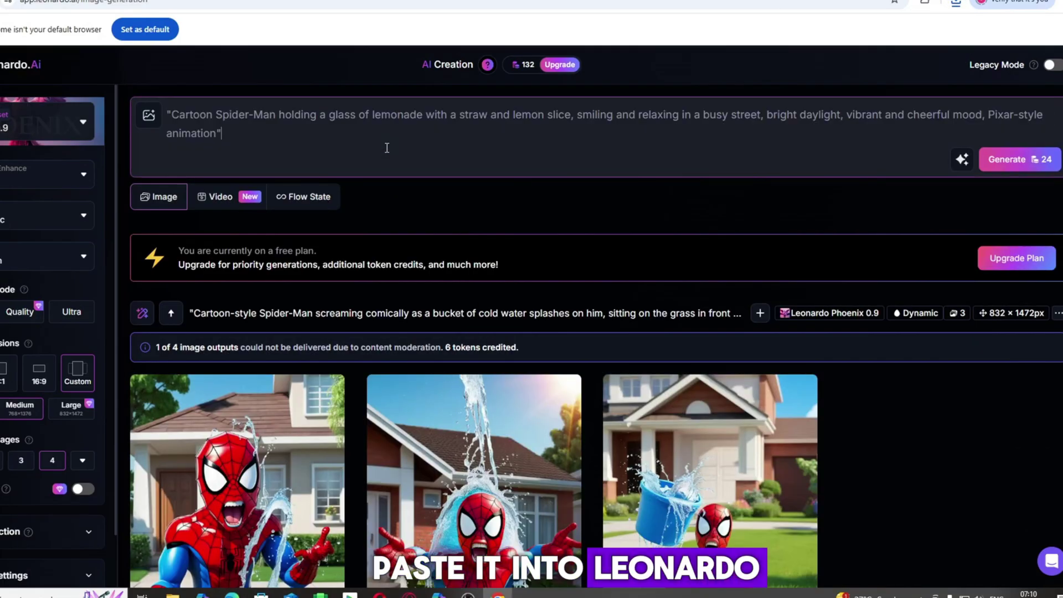
left_click(1020, 158)
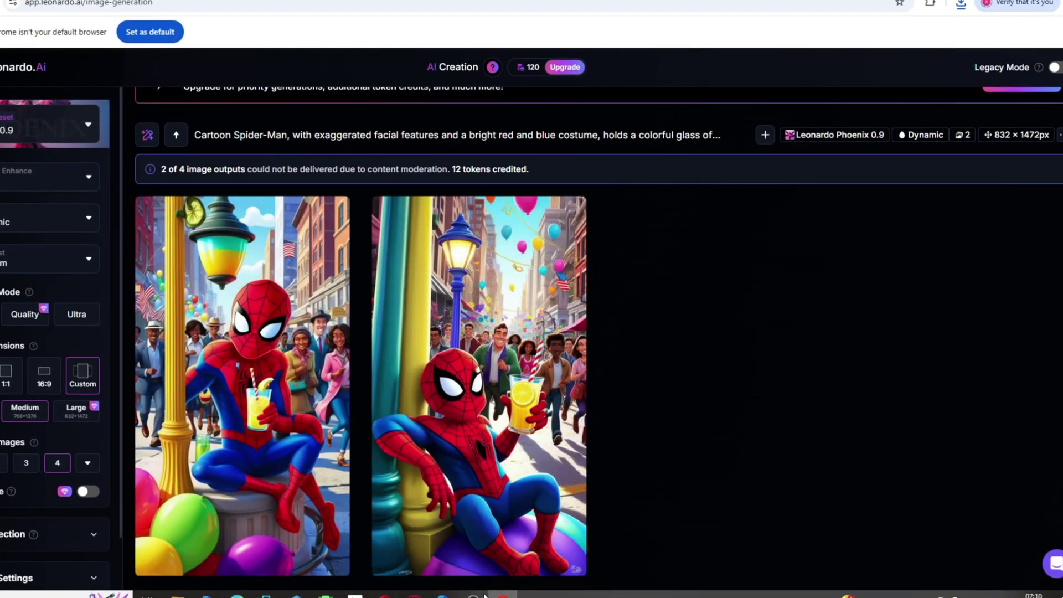
Paste ChatGPT's Prompt 3 Deadpool and Supergirl text over the old Spider-Man prompt
left_click(264, 593)
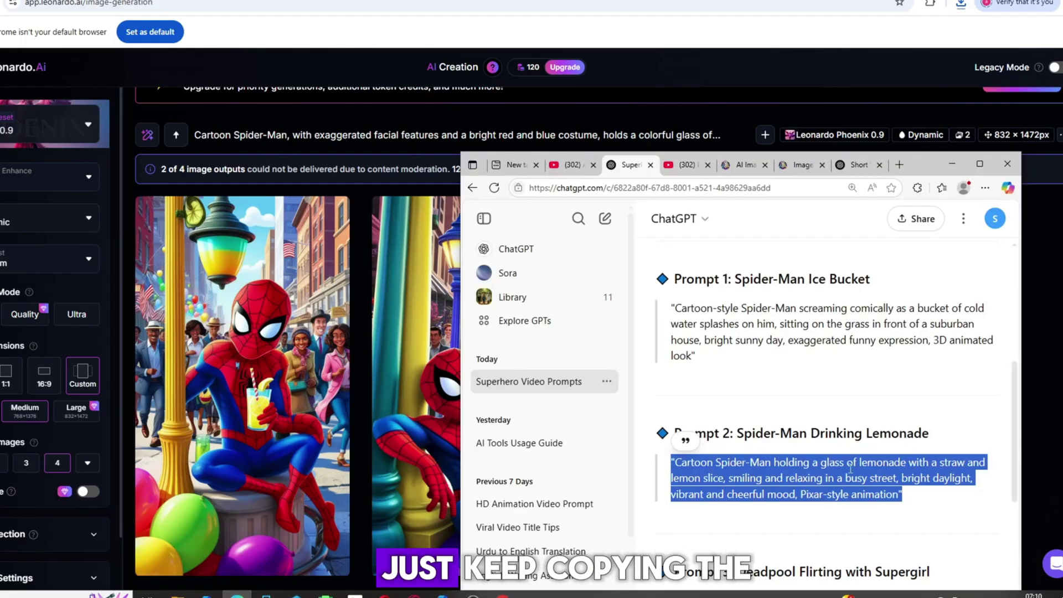
scroll(830, 373, "down", 3)
scroll(864, 423, "down", 2)
left_click_drag(959, 452, 677, 416)
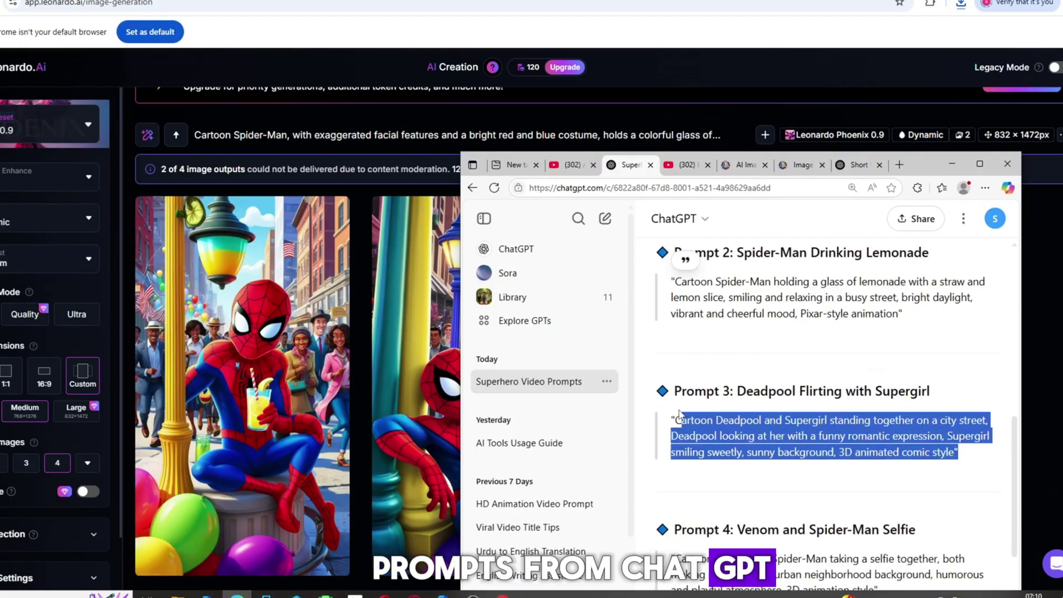
key("ctrl+c")
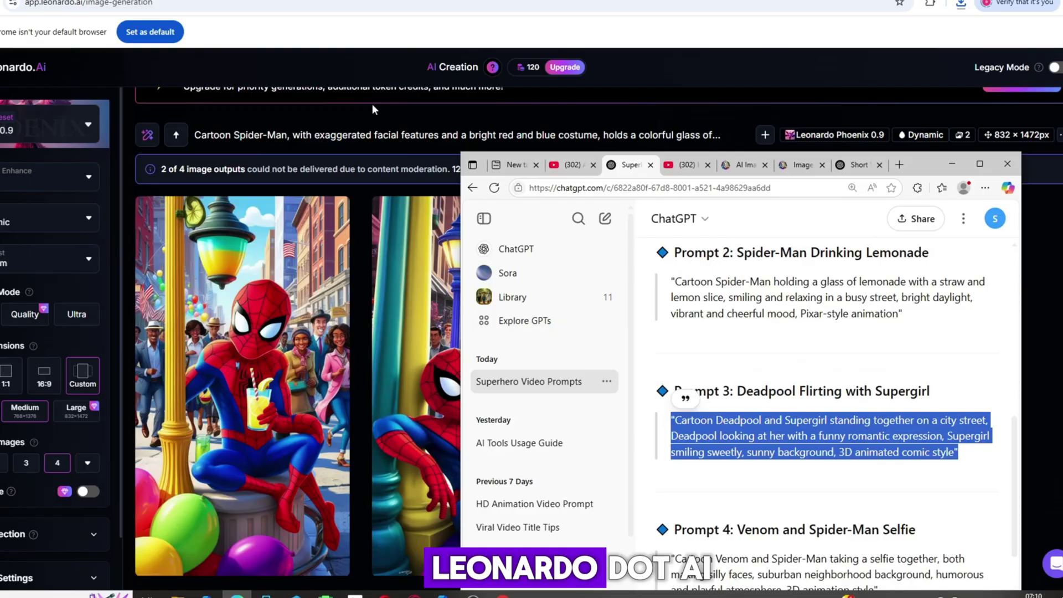
left_click(377, 98)
scroll(382, 89, "up", 3)
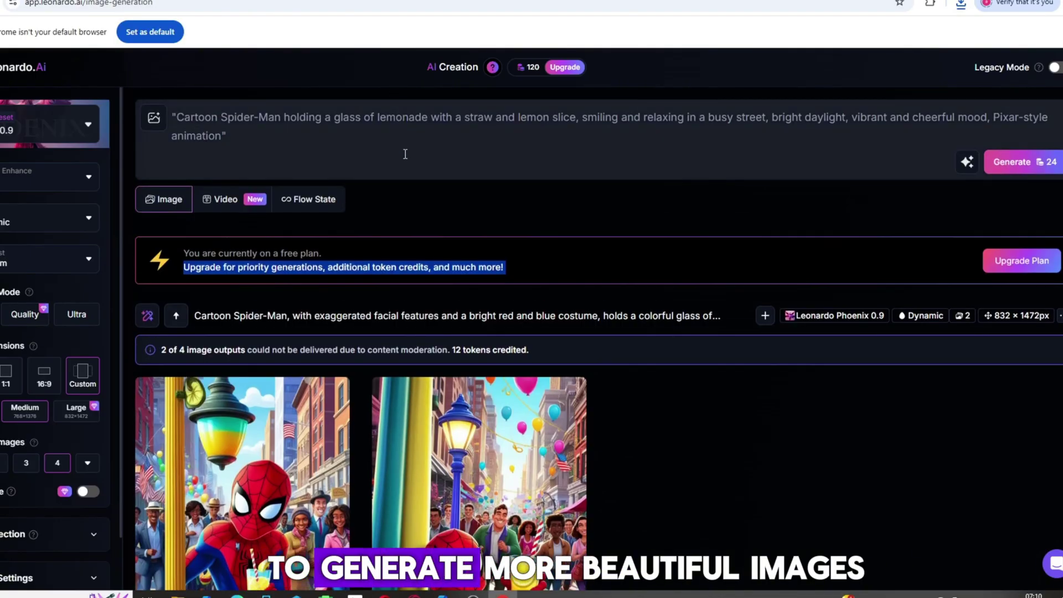
double_click(404, 116)
key("ctrl+a")
key("ctrl+v")
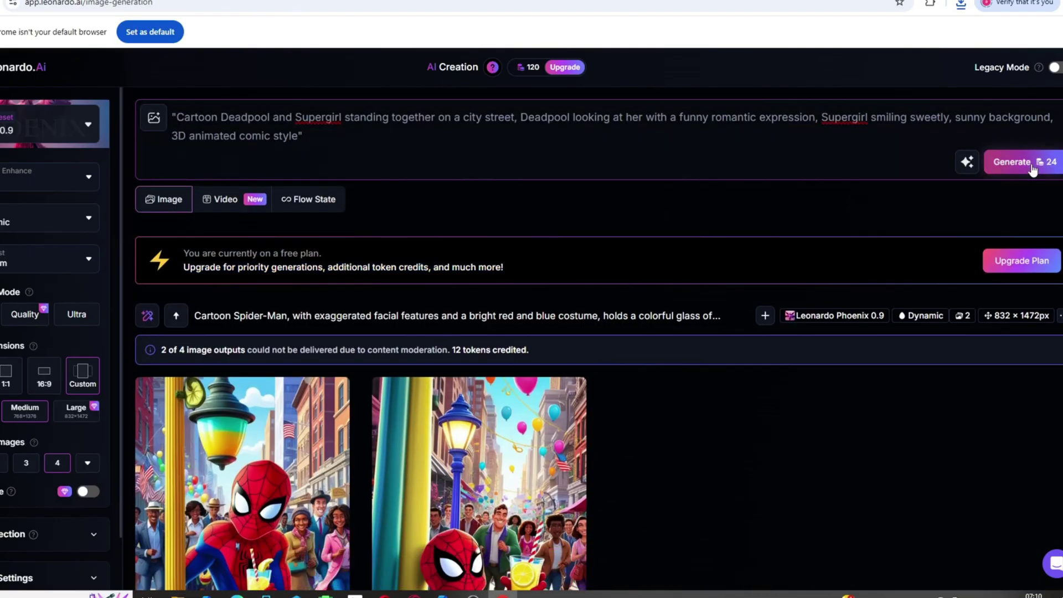
Generate Leonardo images from the Deadpool and Supergirl city-street prompt
left_click(1020, 161)
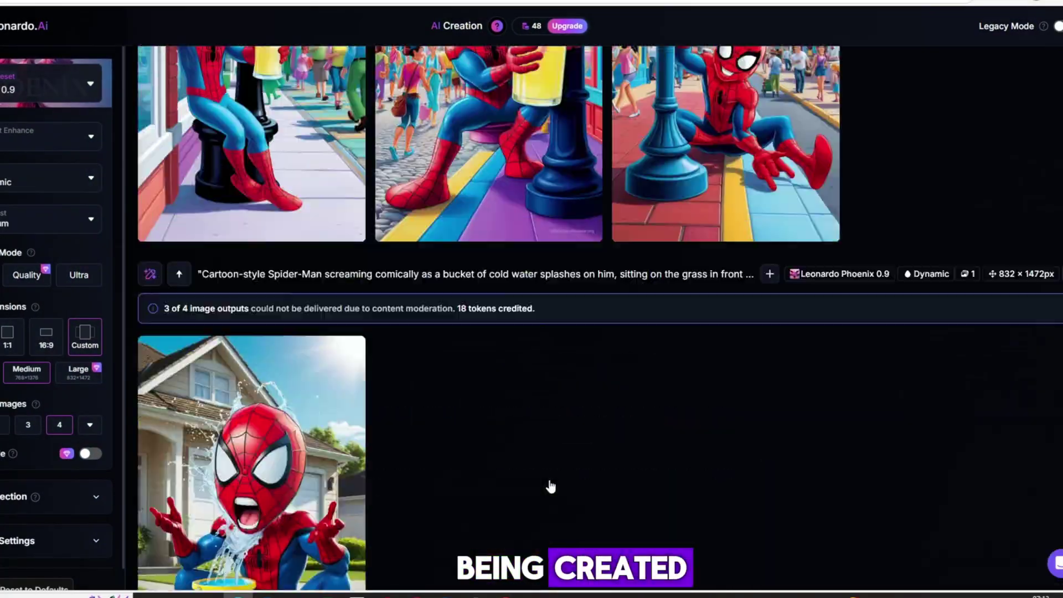
scroll(550, 485, "up", 8)
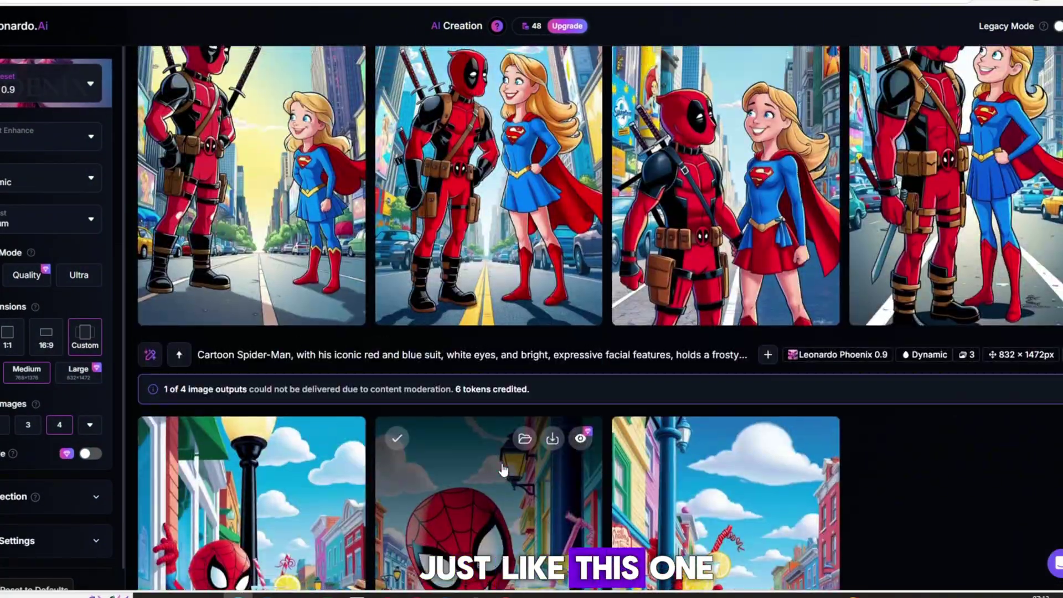
scroll(502, 469, "up", 5)
scroll(502, 469, "up", 5)
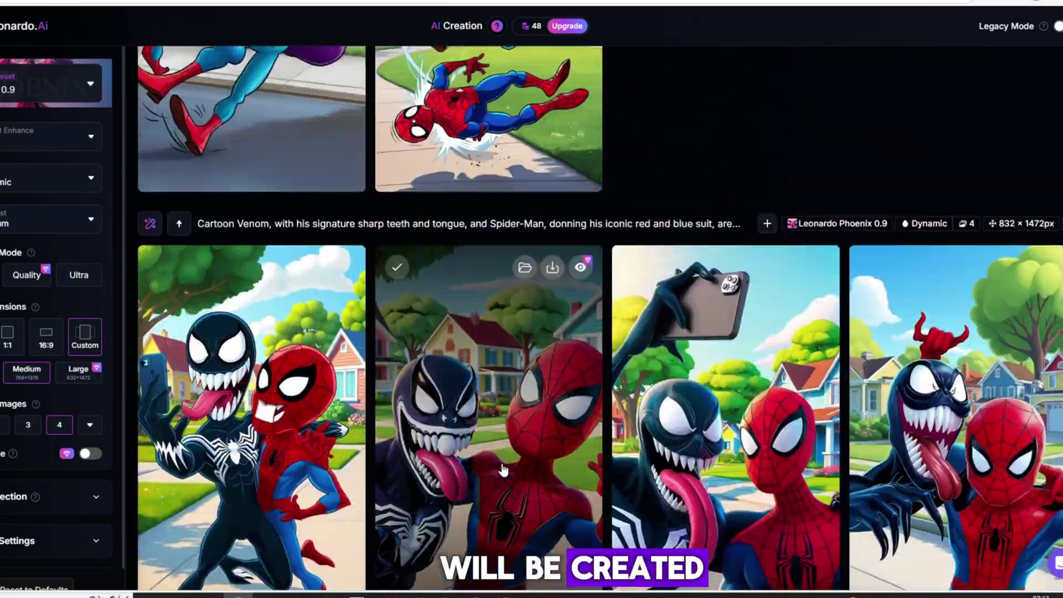
scroll(503, 469, "up", 4)
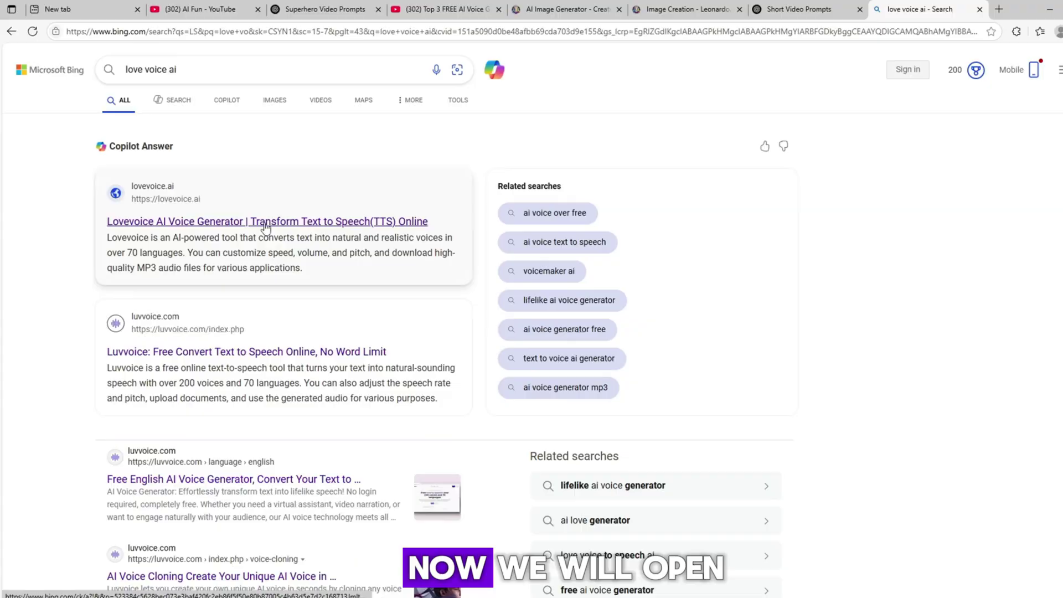
Visit Lovevoice AI and the OpenAI Text To Speech site, ending back on Lovevoice
left_click(266, 222)
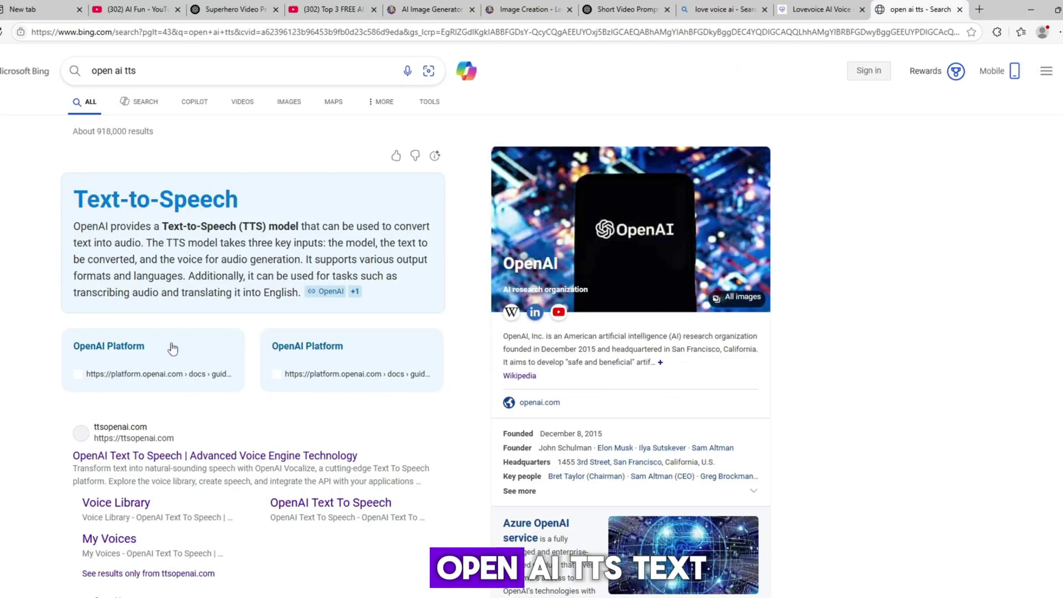
scroll(172, 346, "down", 1)
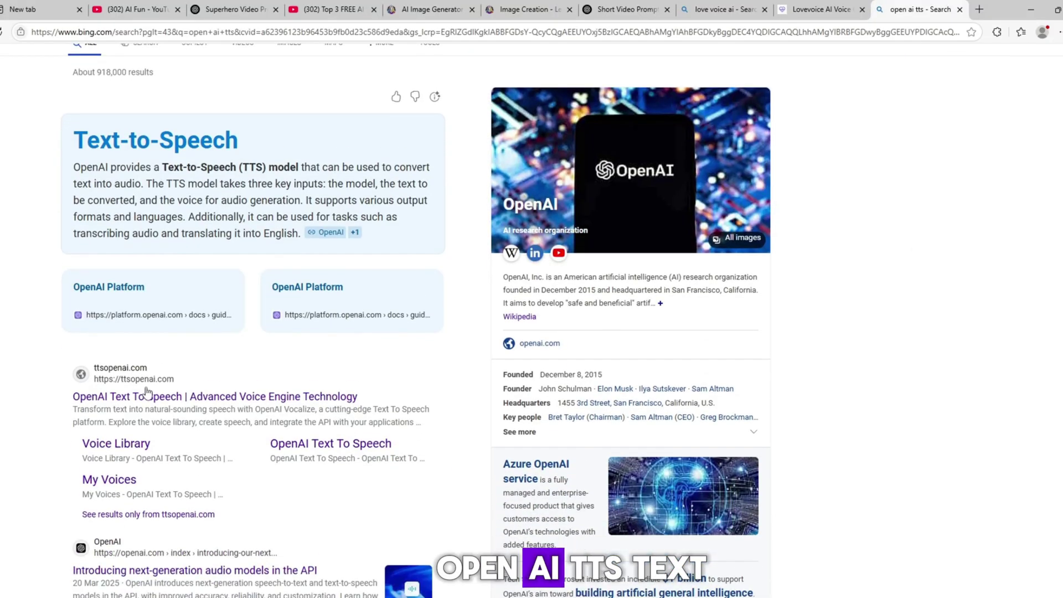
left_click(148, 396)
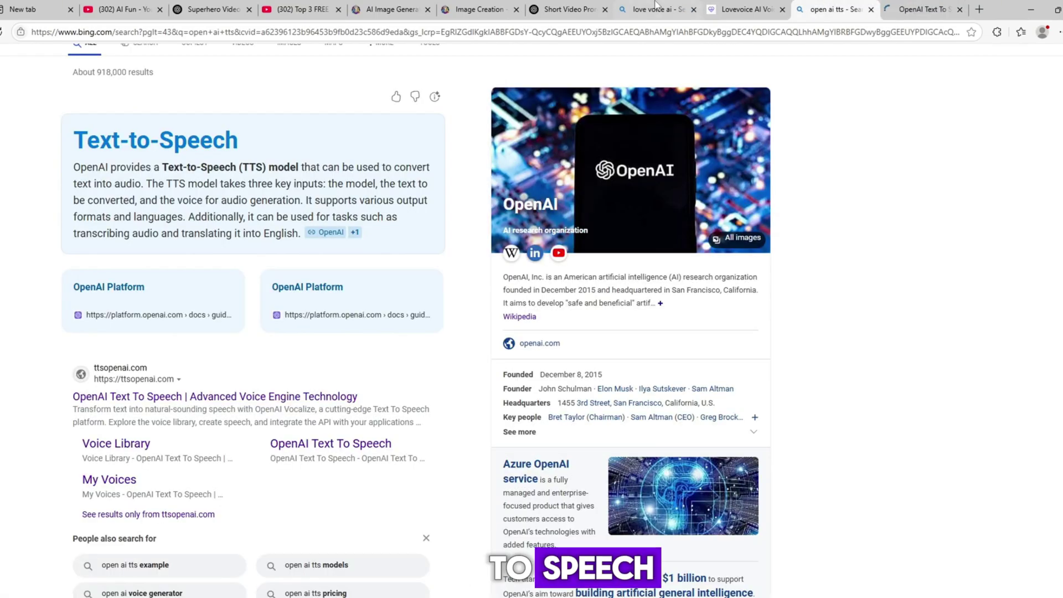
left_click(745, 9)
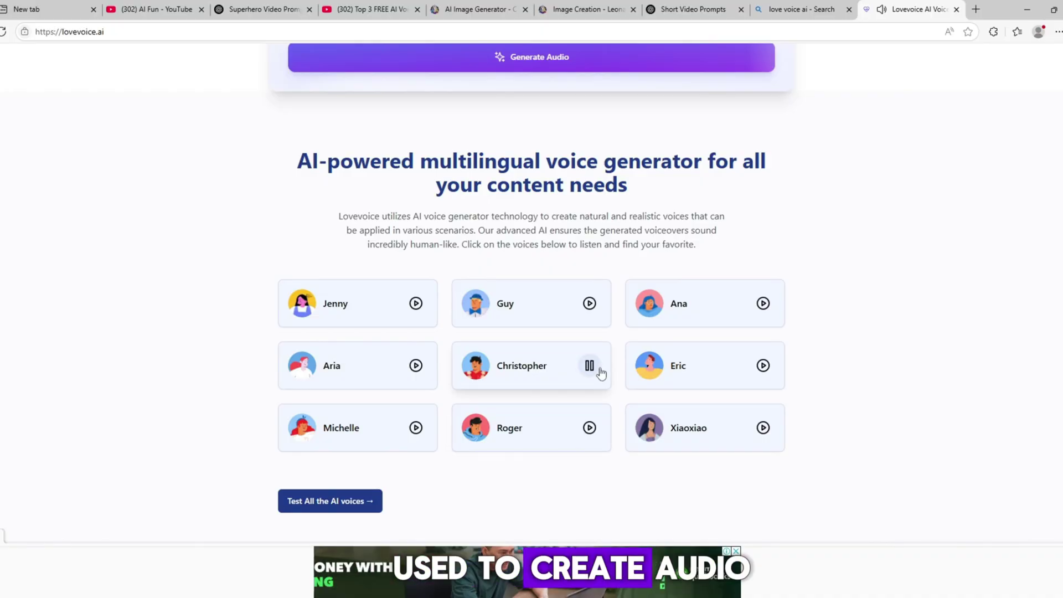
scroll(600, 373, "down", 2)
scroll(509, 426, "down", 2)
scroll(508, 425, "up", 2)
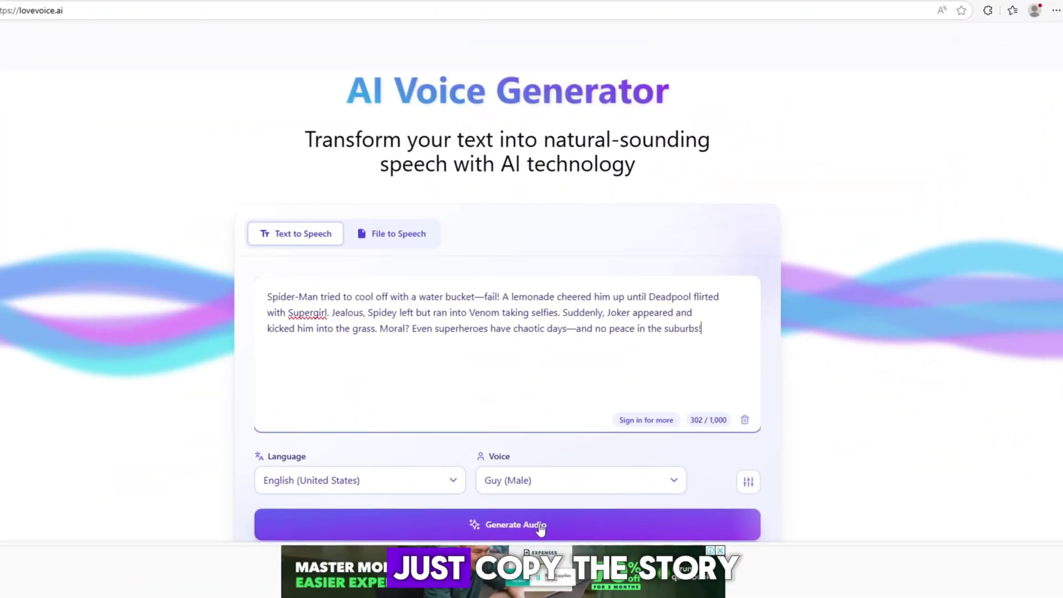
scroll(443, 397, "down", 1)
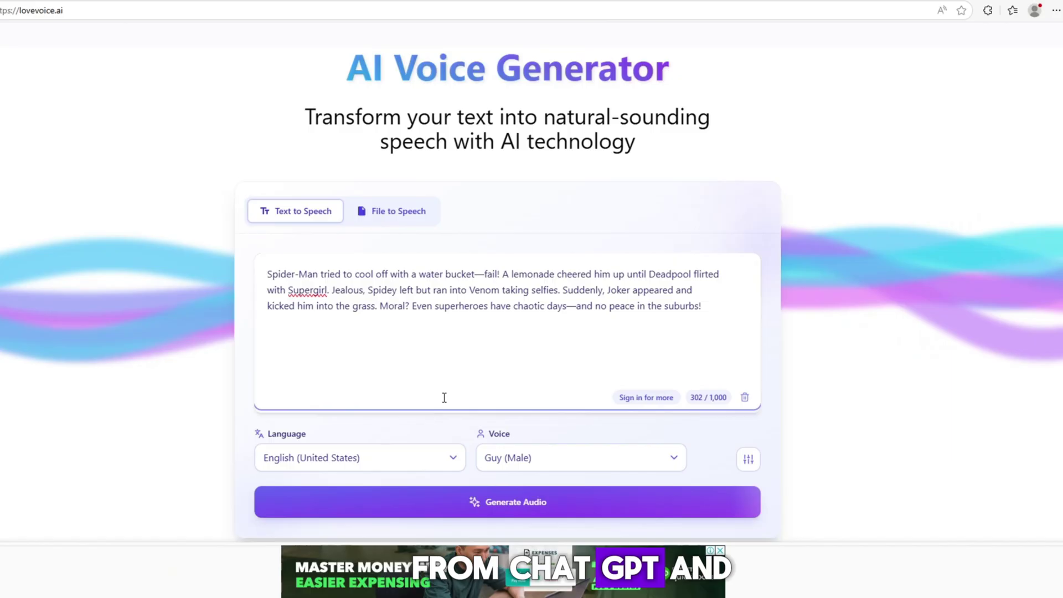
scroll(443, 397, "down", 2)
scroll(498, 374, "down", 4)
scroll(530, 354, "down", 3)
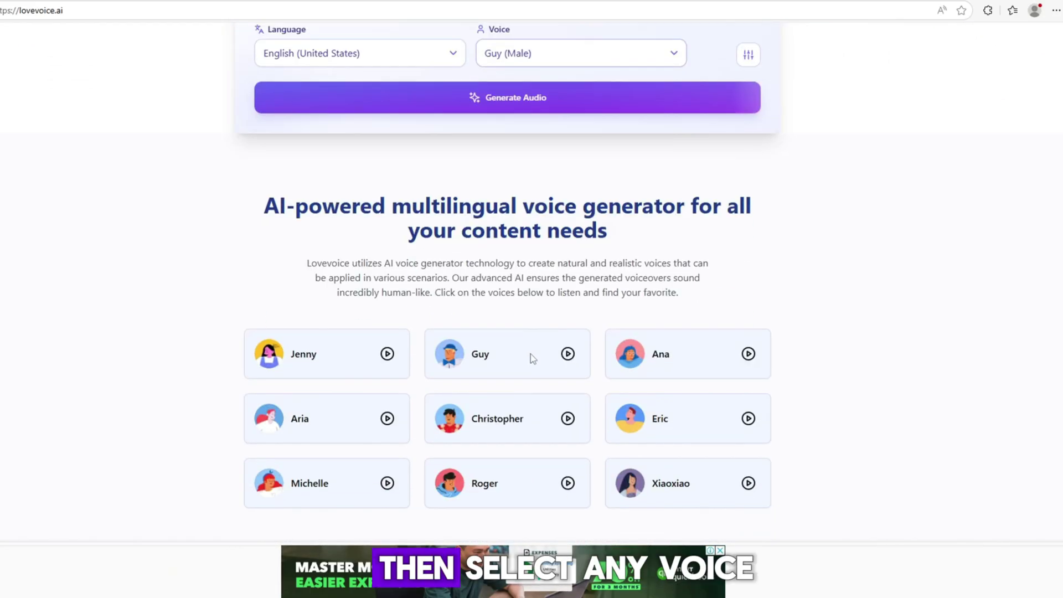
Choose the Christopher (Male) voice and generate the story's audio
left_click(589, 61)
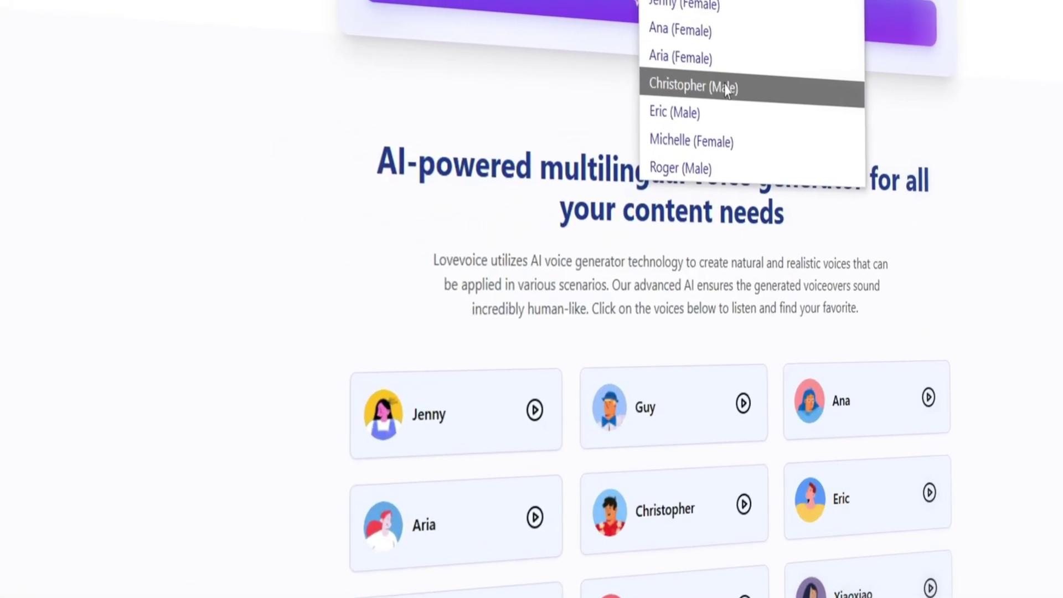
left_click(726, 86)
scroll(532, 250, "up", 3)
scroll(523, 183, "up", 3)
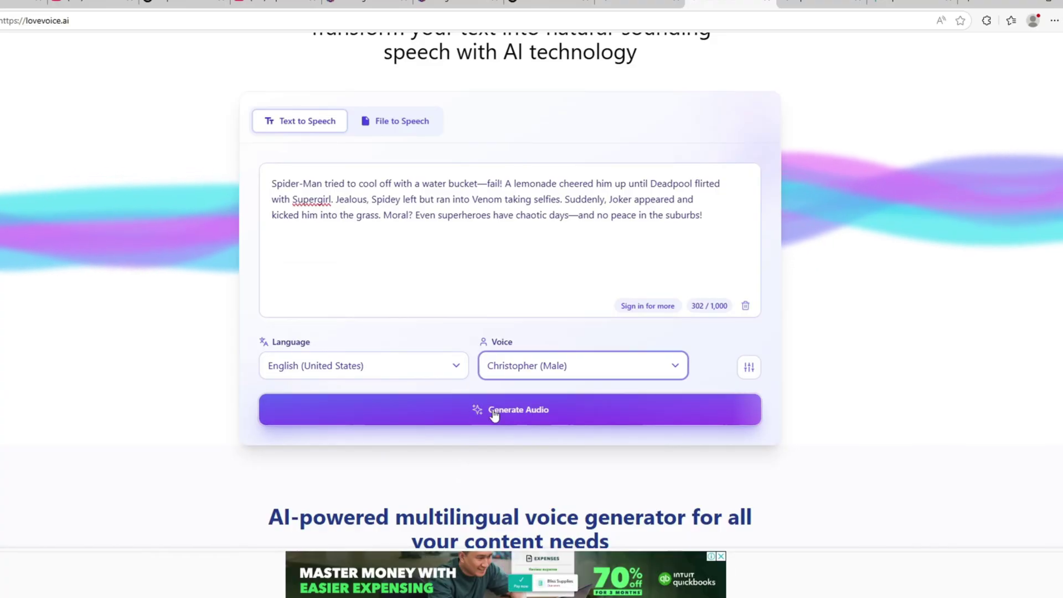
left_click(492, 411)
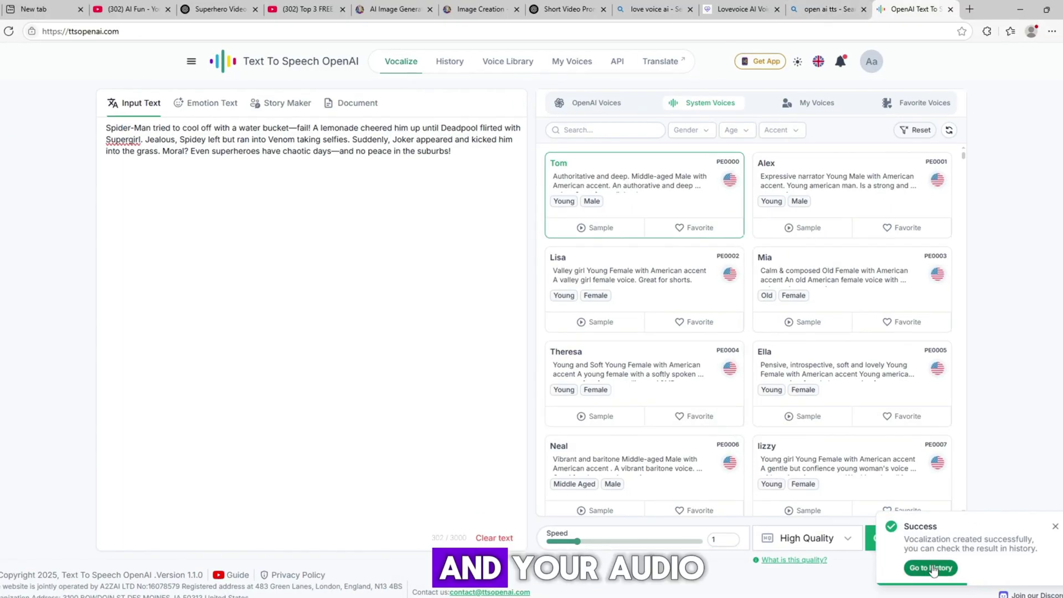
Open the history entry for the new 18-second Tom-voice audio
left_click(931, 568)
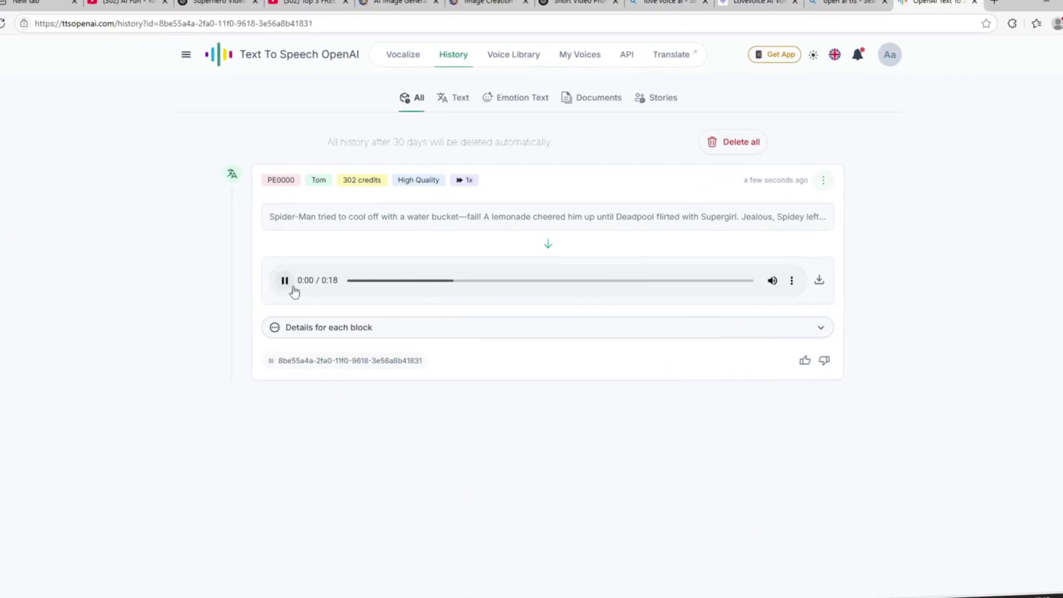
Play the 18-second Tom voiceover on the History page
left_click(293, 267)
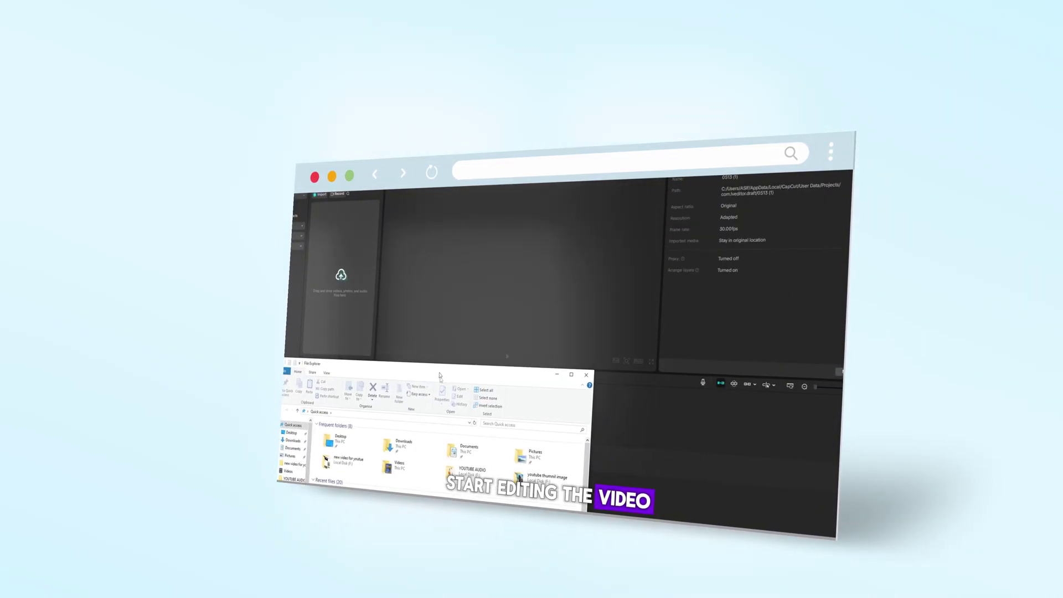
mouse_move(374, 382)
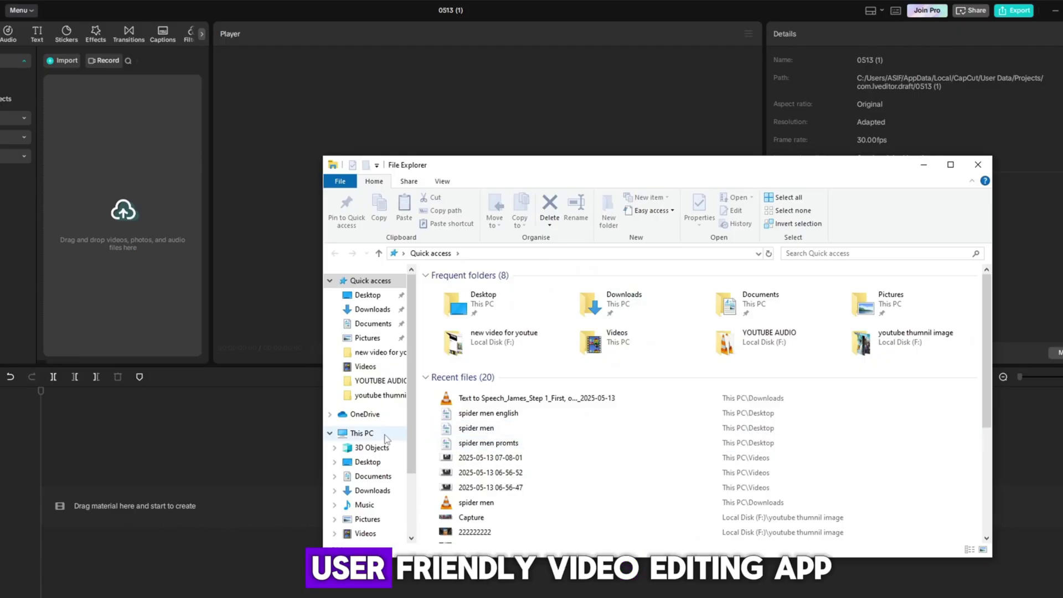
Select 18 Leonardo superhero images in Downloads and drag them into CapCut's media panel
left_click(372, 309)
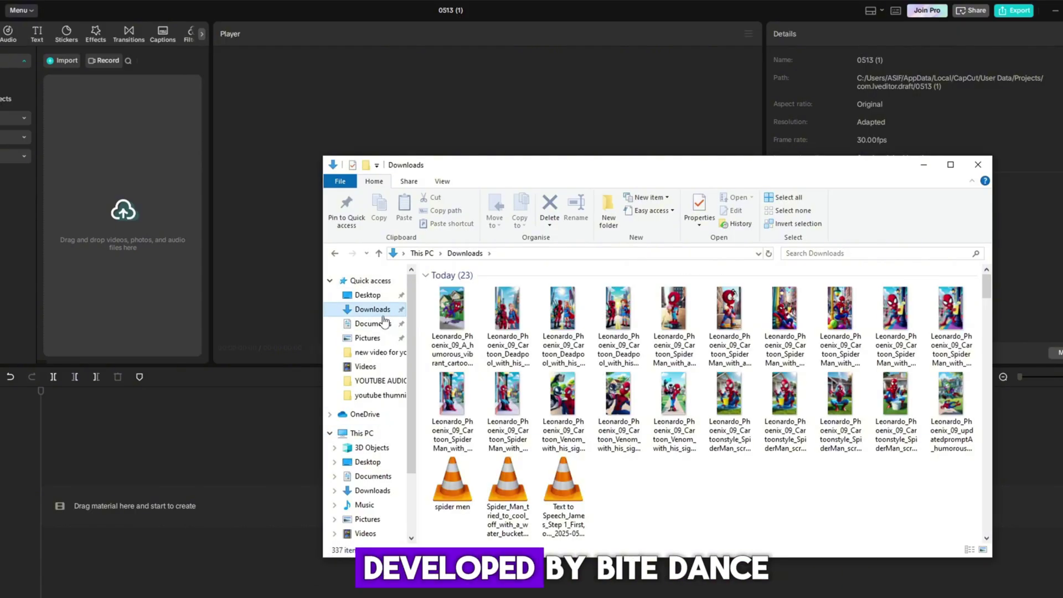
left_click(840, 324)
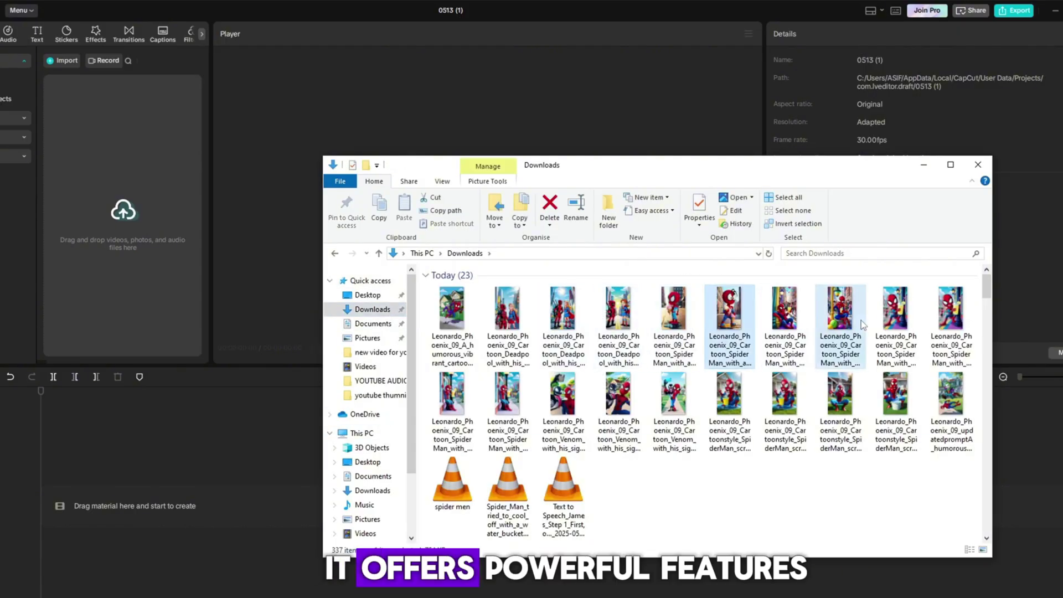
left_click(919, 365)
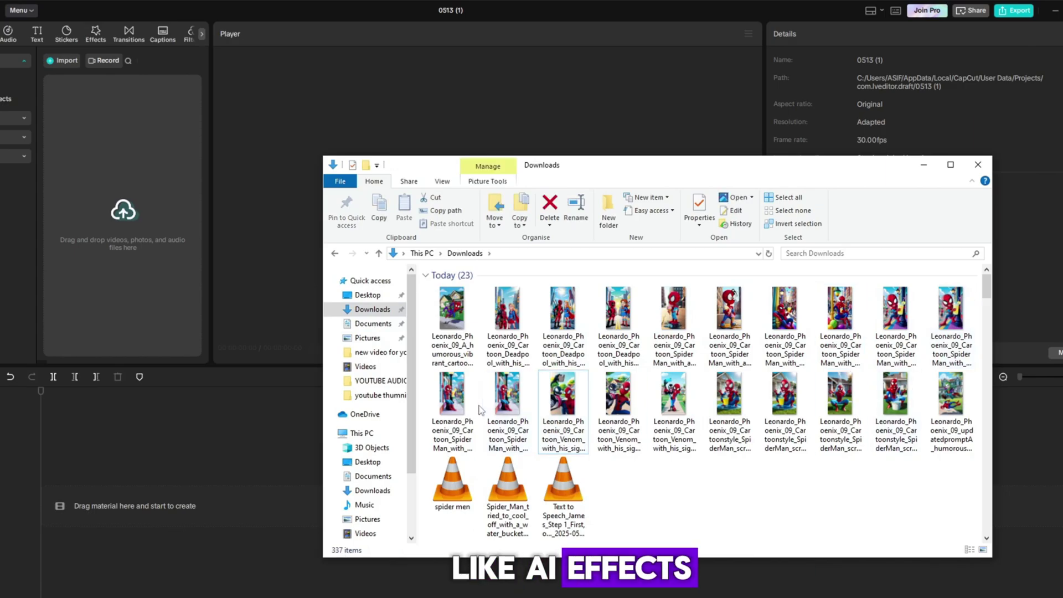
left_click(451, 408)
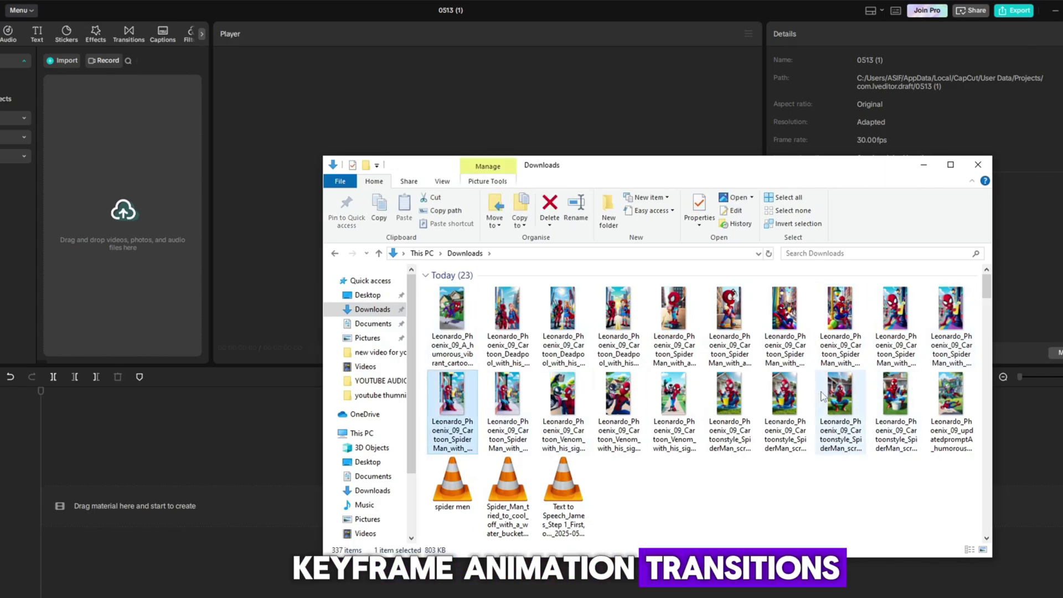
left_click(783, 324, "ctrl")
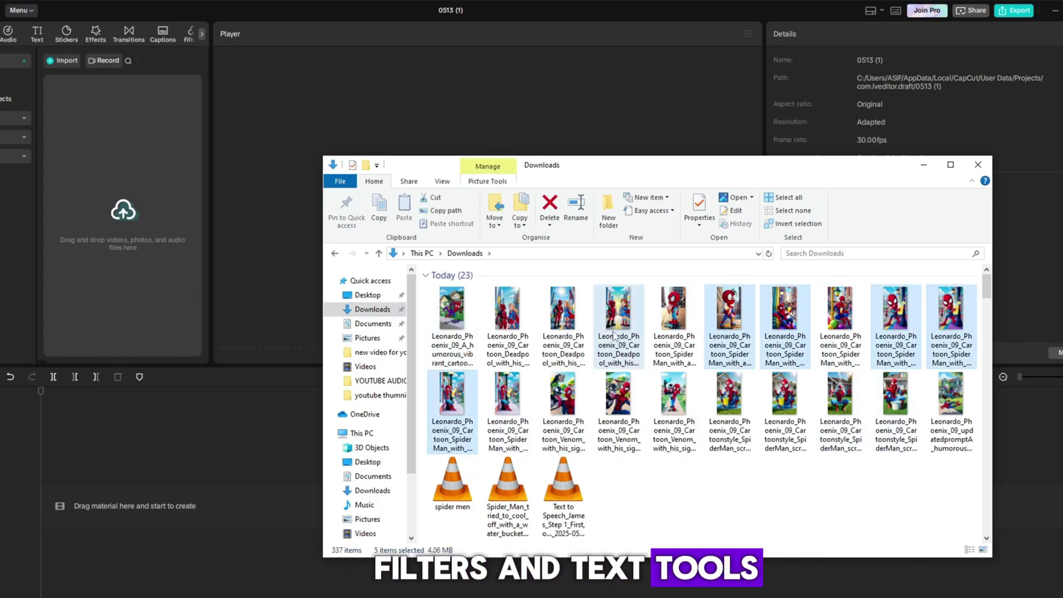
left_click(451, 324, "ctrl")
left_click(506, 324, "ctrl")
left_click(507, 410, "ctrl")
left_click(561, 411, "ctrl")
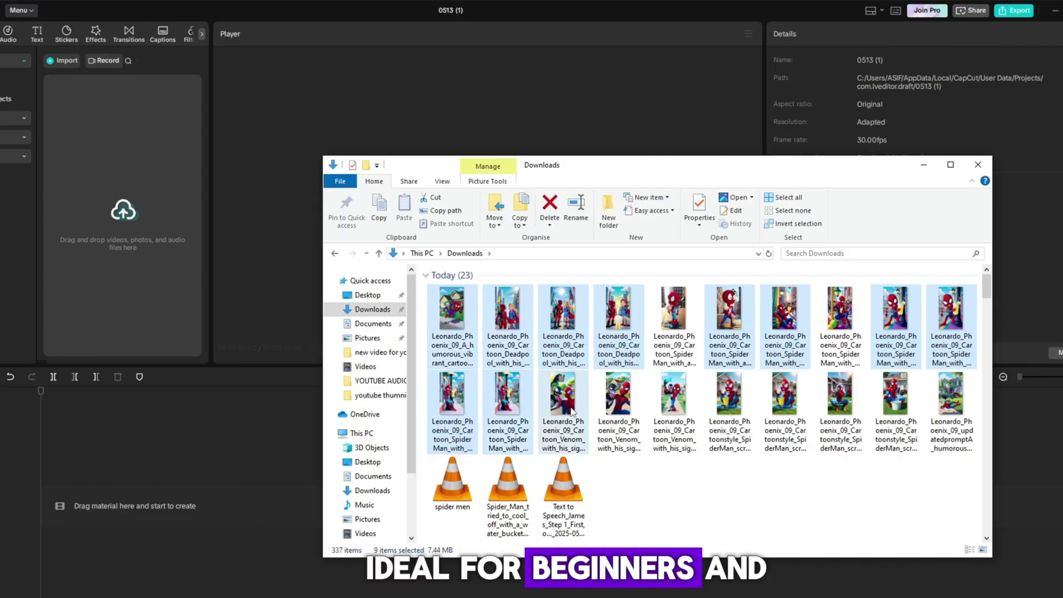
left_click(617, 411, "ctrl")
left_click(729, 398, "ctrl")
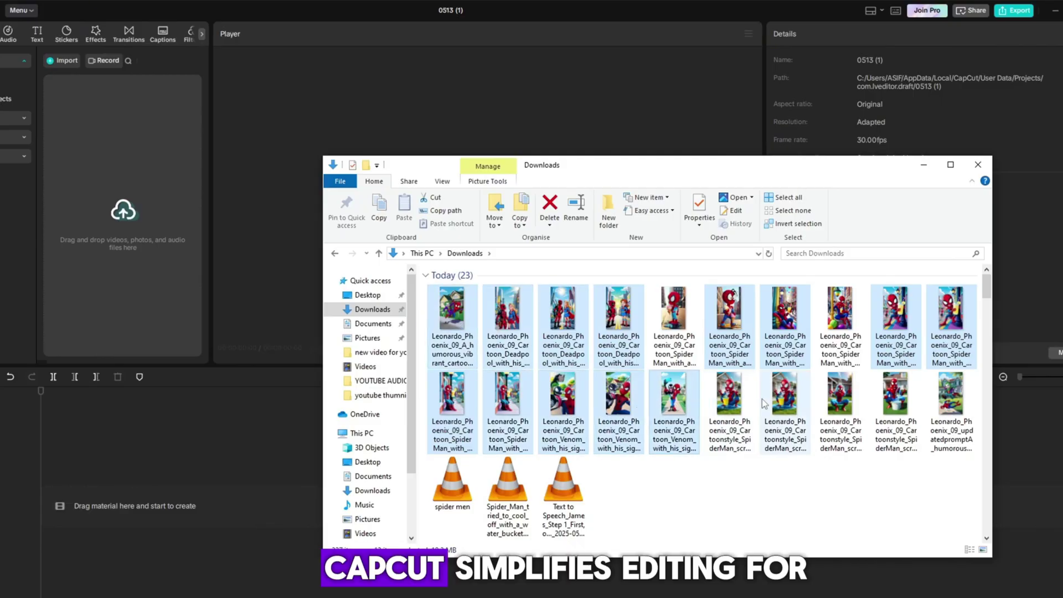
left_click(791, 401, "ctrl")
left_click(784, 323, "ctrl")
left_click(672, 323, "ctrl")
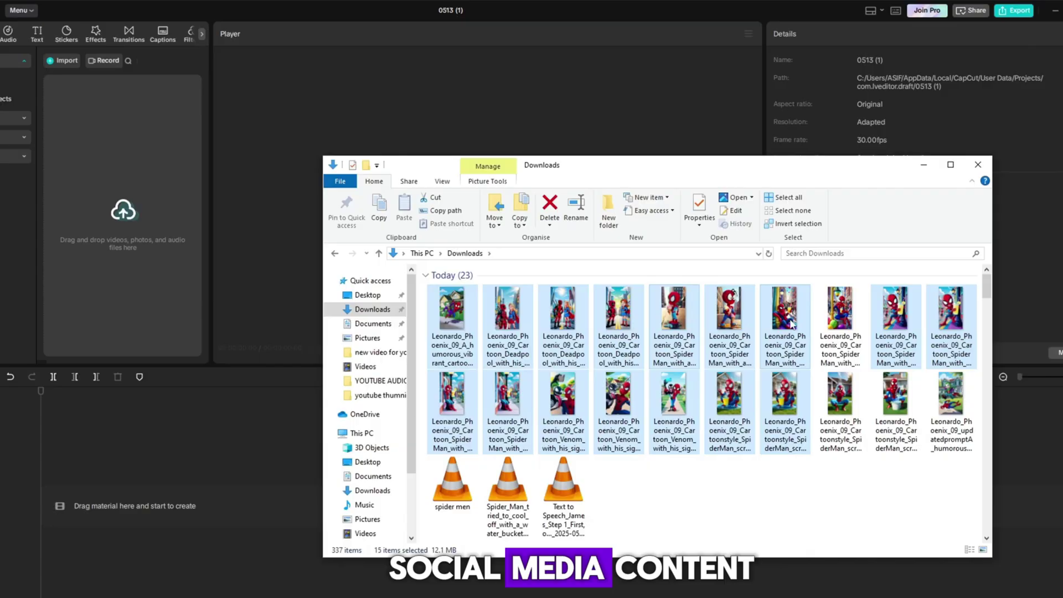
left_click(840, 324, "ctrl")
left_click(840, 407, "ctrl")
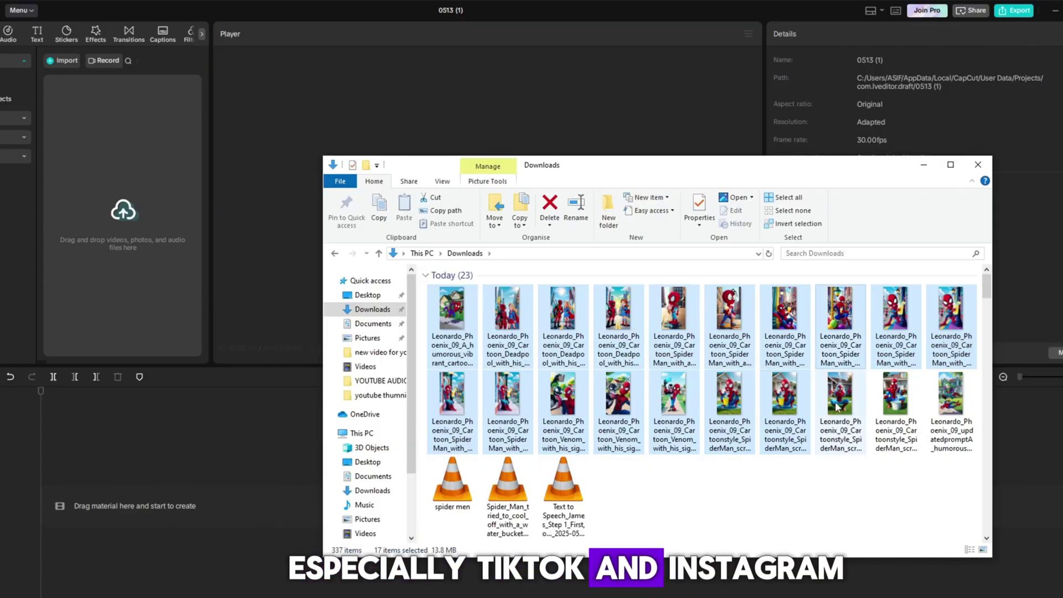
left_click_drag(743, 312, 104, 210)
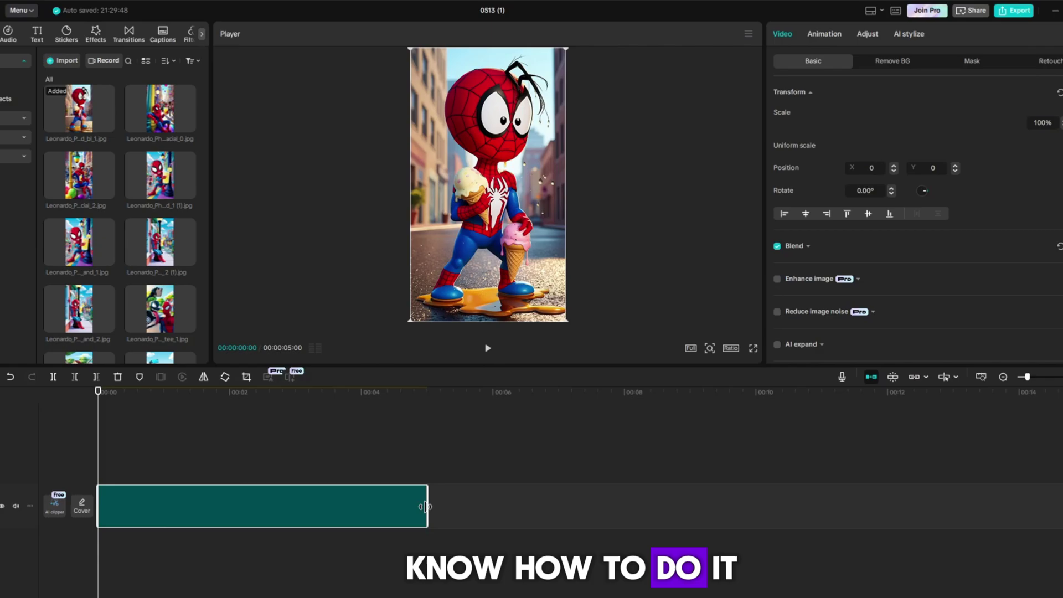
Shorten the first image clip, preview it, then add and trim a second Spider-Man image
left_click_drag(425, 506, 158, 503)
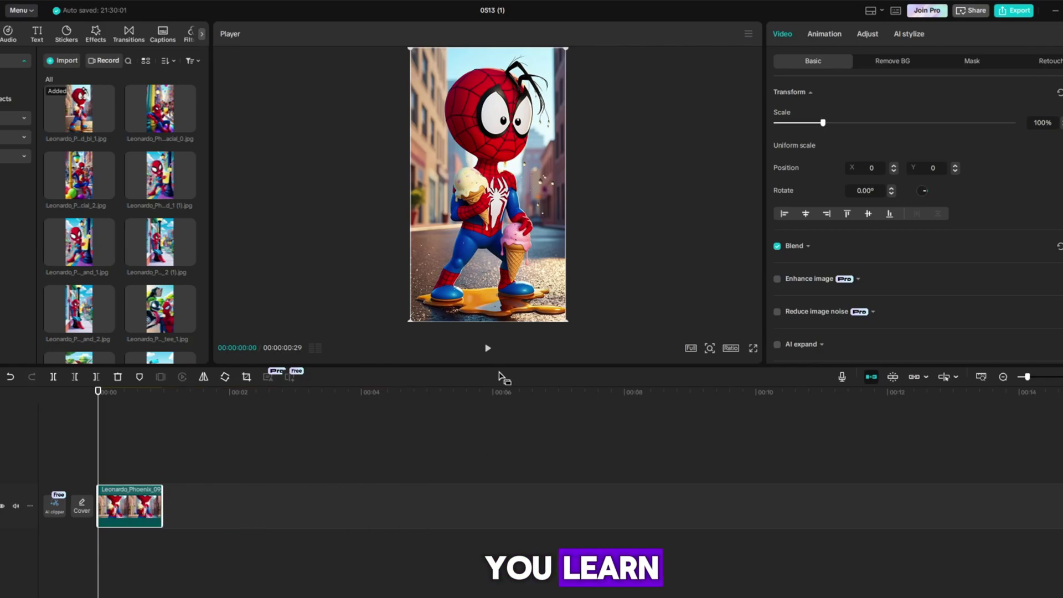
left_click(488, 348)
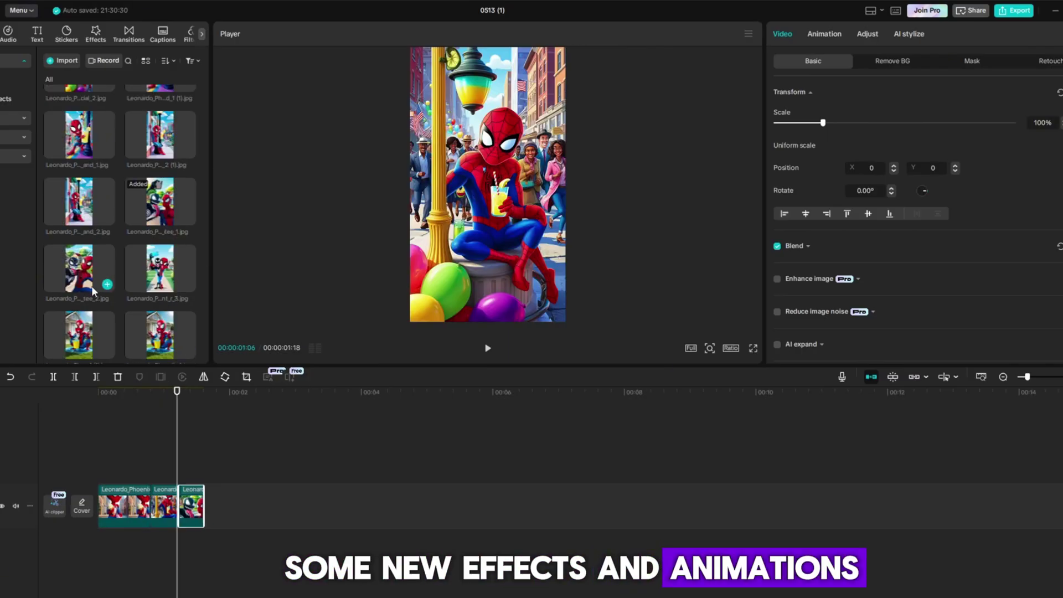
left_click_drag(79, 332, 231, 512)
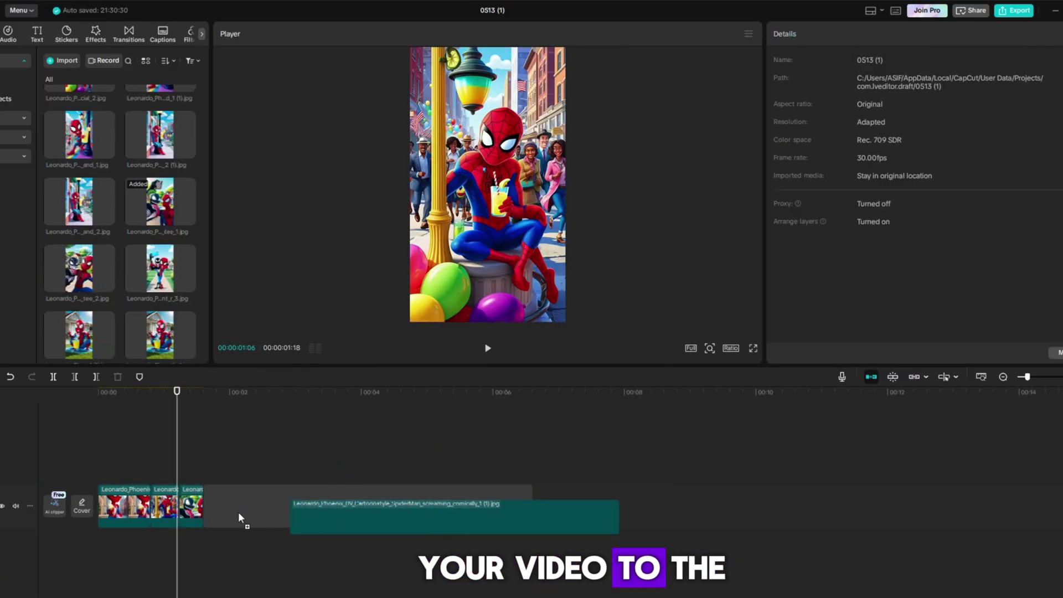
left_click_drag(532, 506, 481, 508)
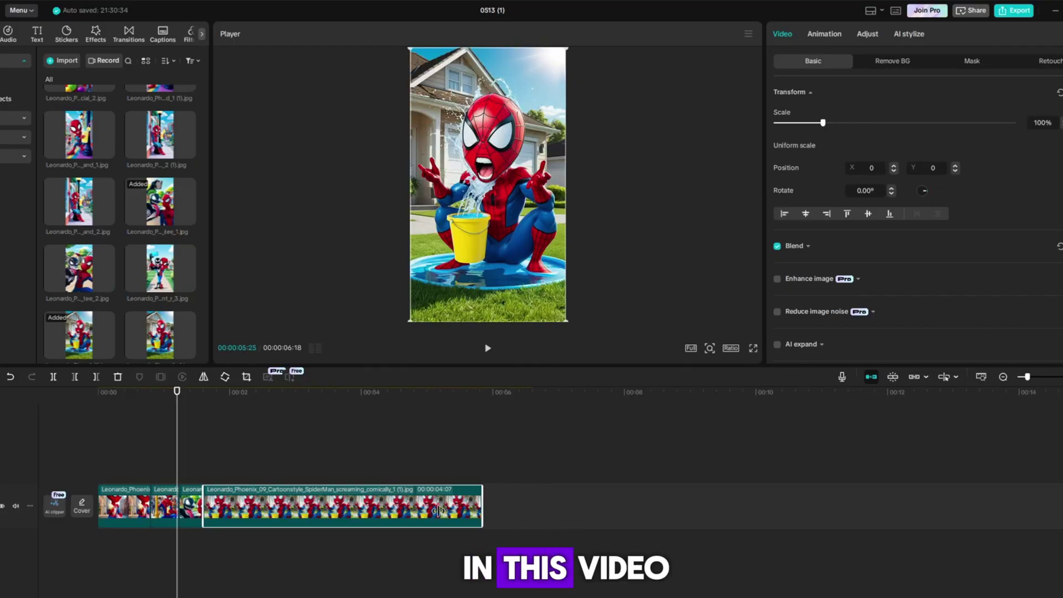
Add and trim another image clip at the end, then delete the extra clip
left_click(204, 404)
scroll(85, 191, "up", 2)
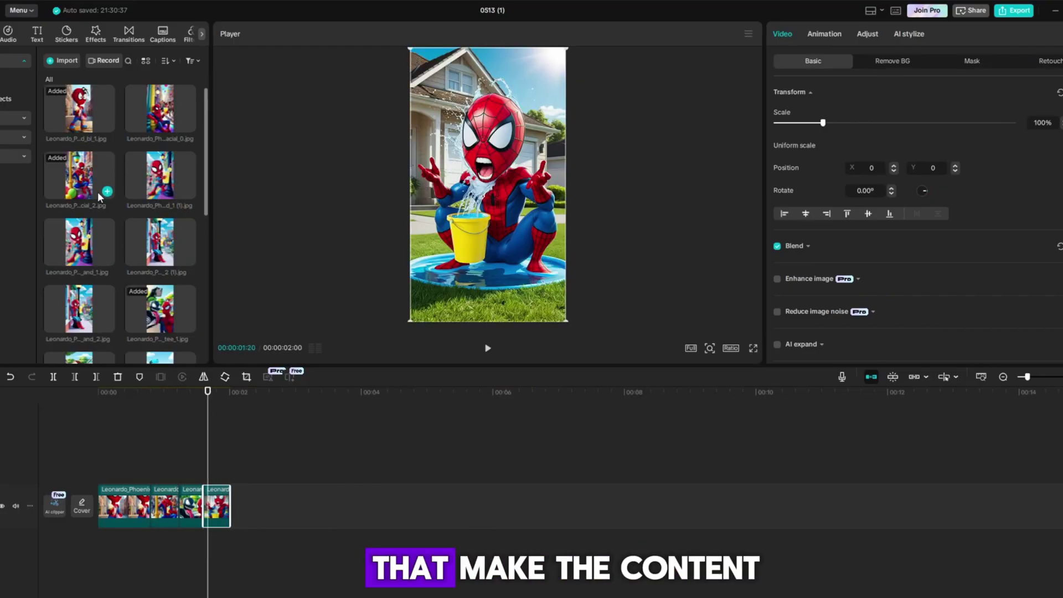
left_click_drag(160, 108, 239, 507)
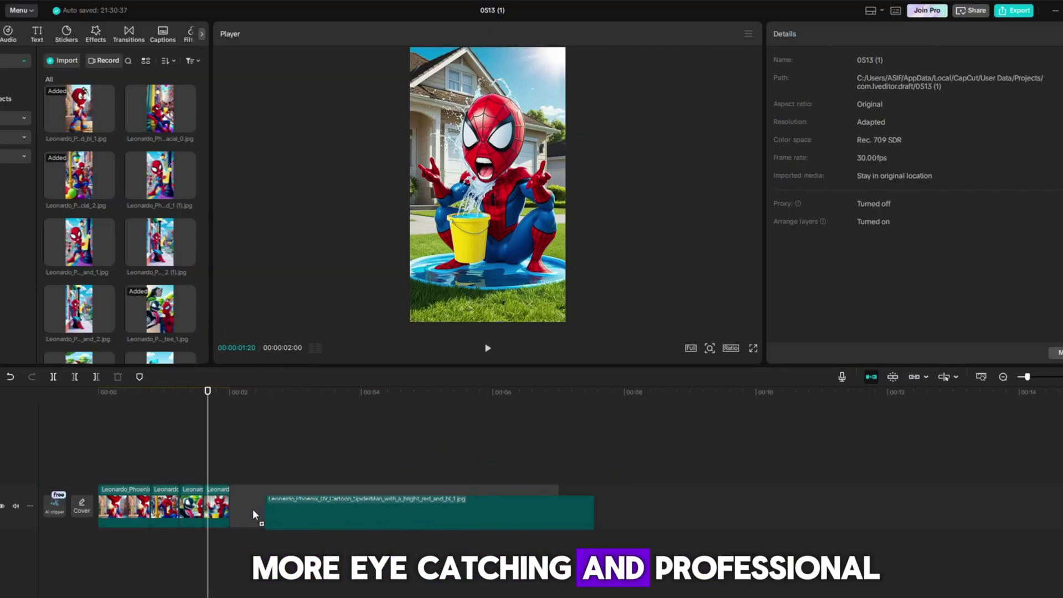
left_click_drag(556, 506, 358, 509)
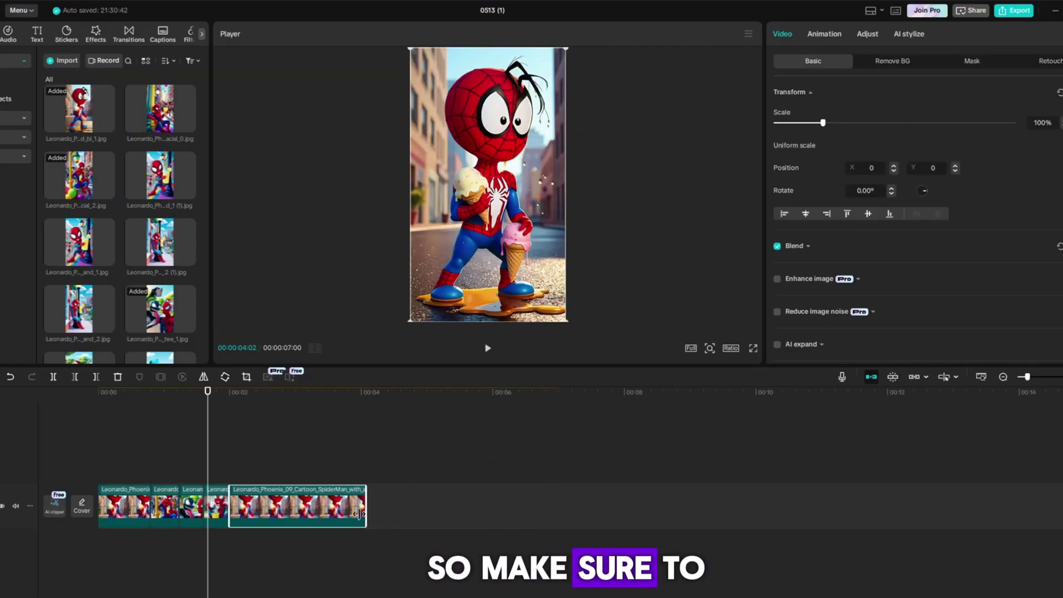
right_click(320, 510)
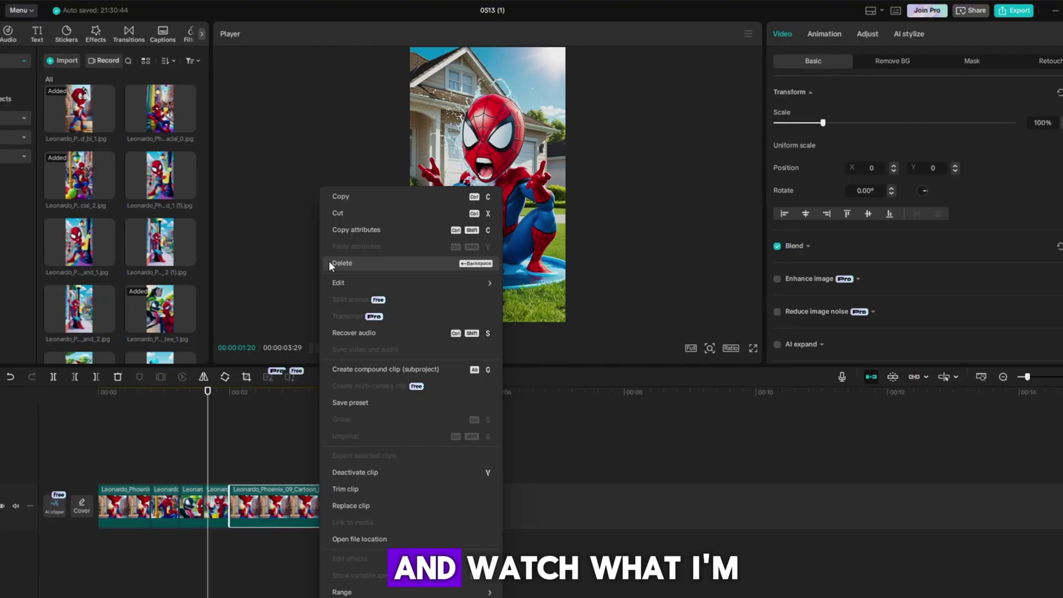
left_click(341, 262)
scroll(117, 272, "down", 2)
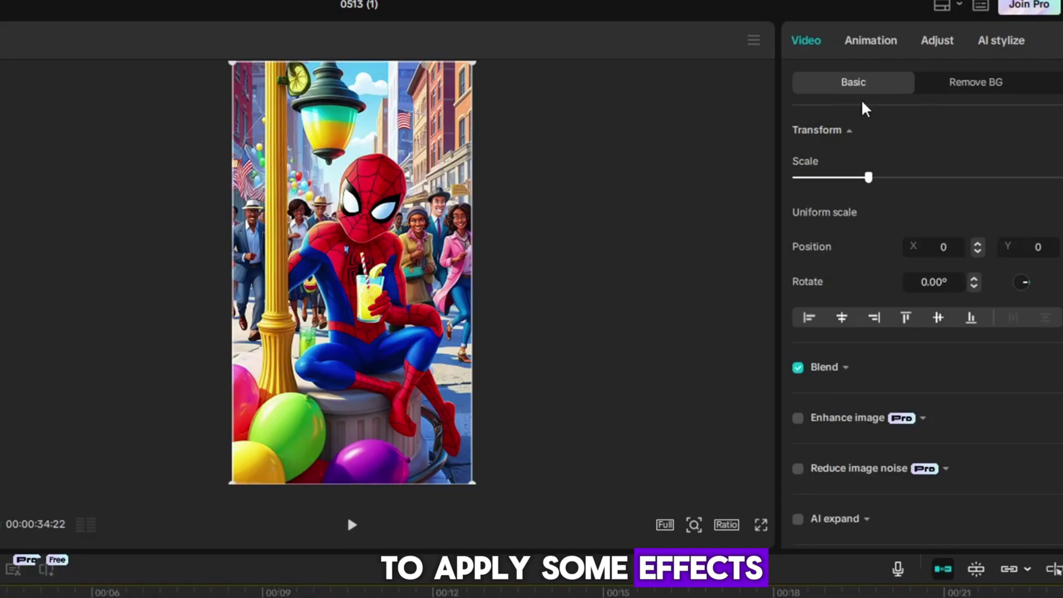
Add entrance animations such as Black Hole to the image clips and preview playback
left_click(870, 40)
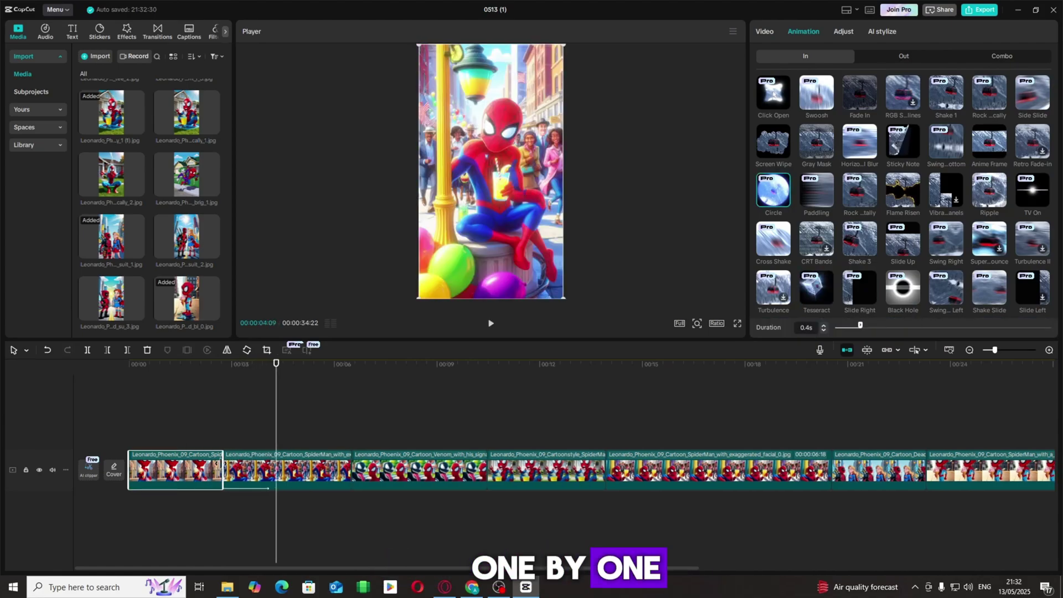
left_click(218, 383)
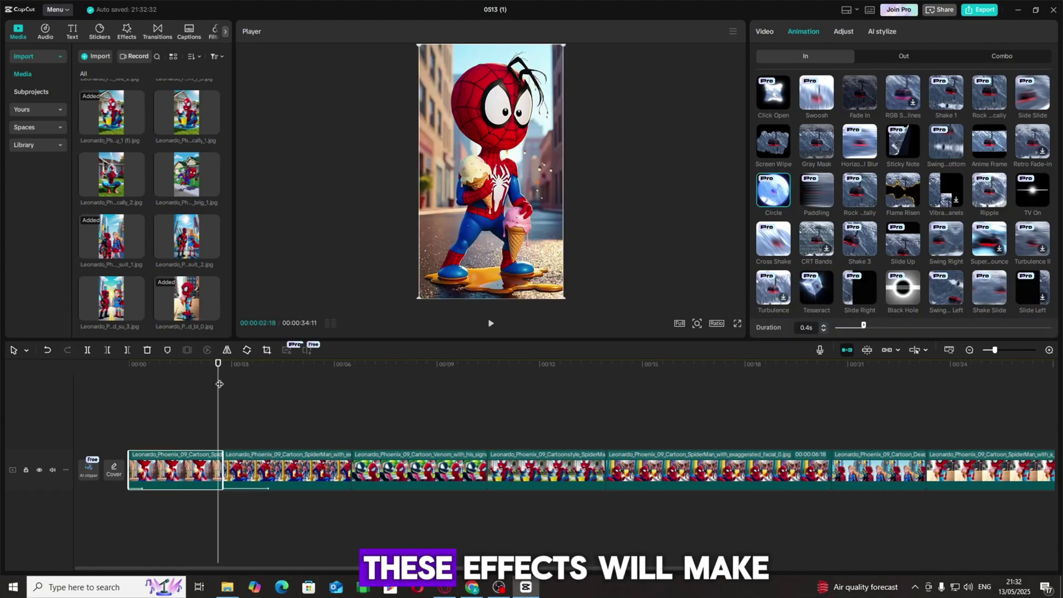
left_click(489, 323)
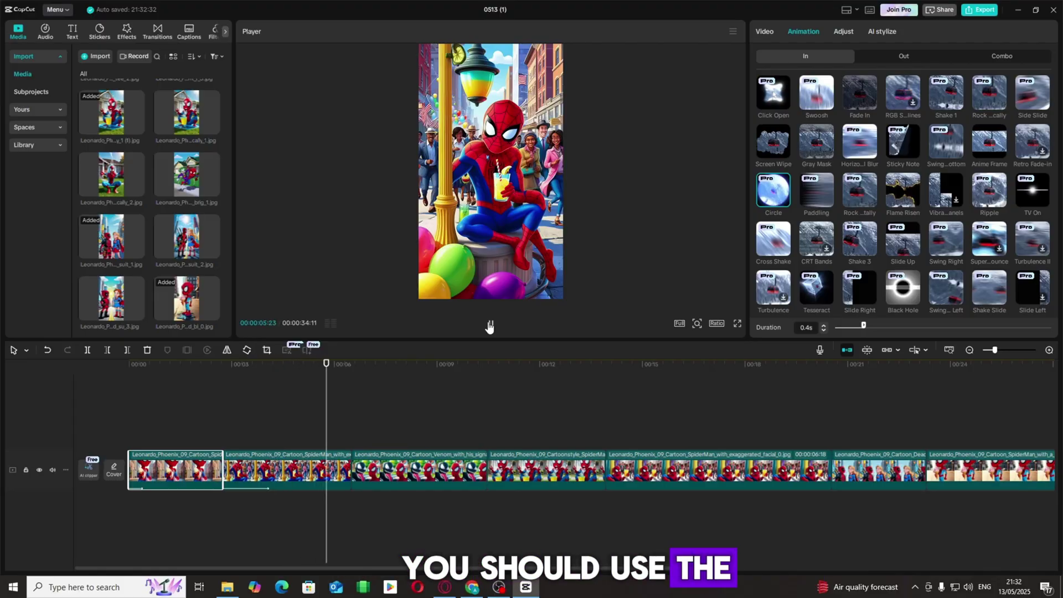
left_click(489, 323)
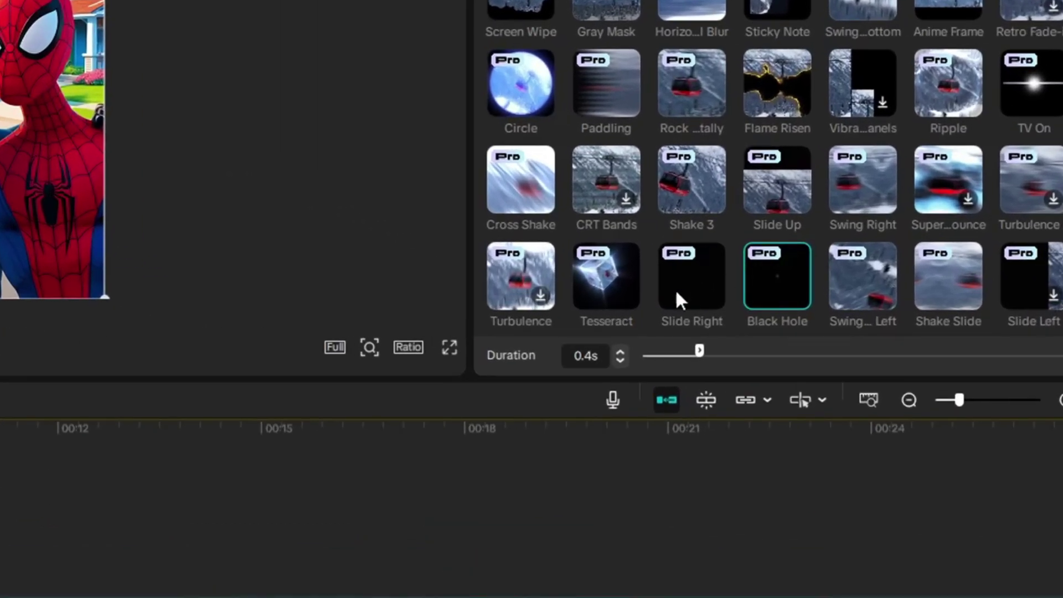
left_click(863, 285)
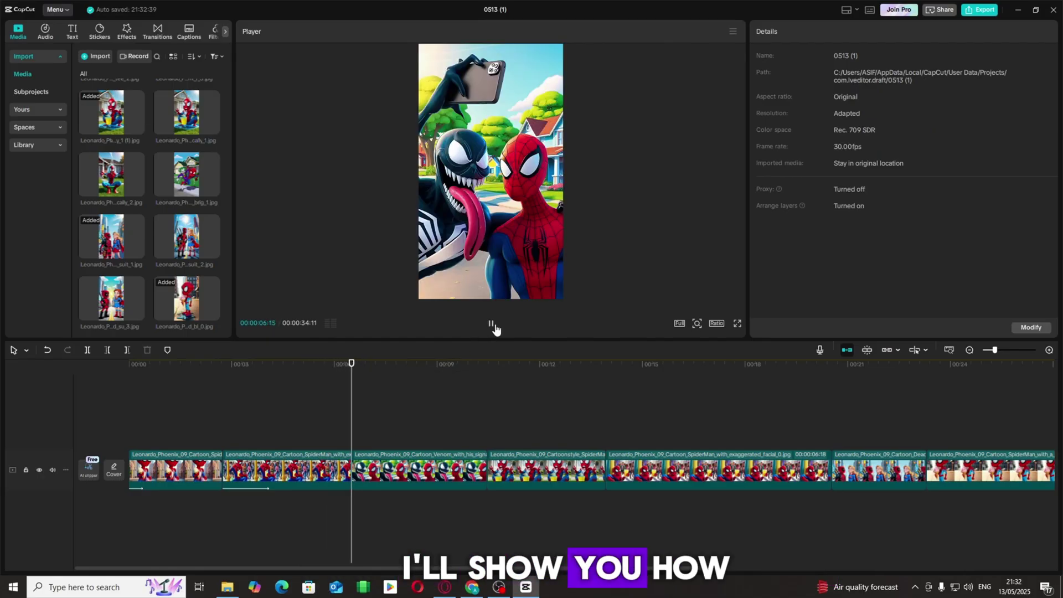
left_click(374, 476)
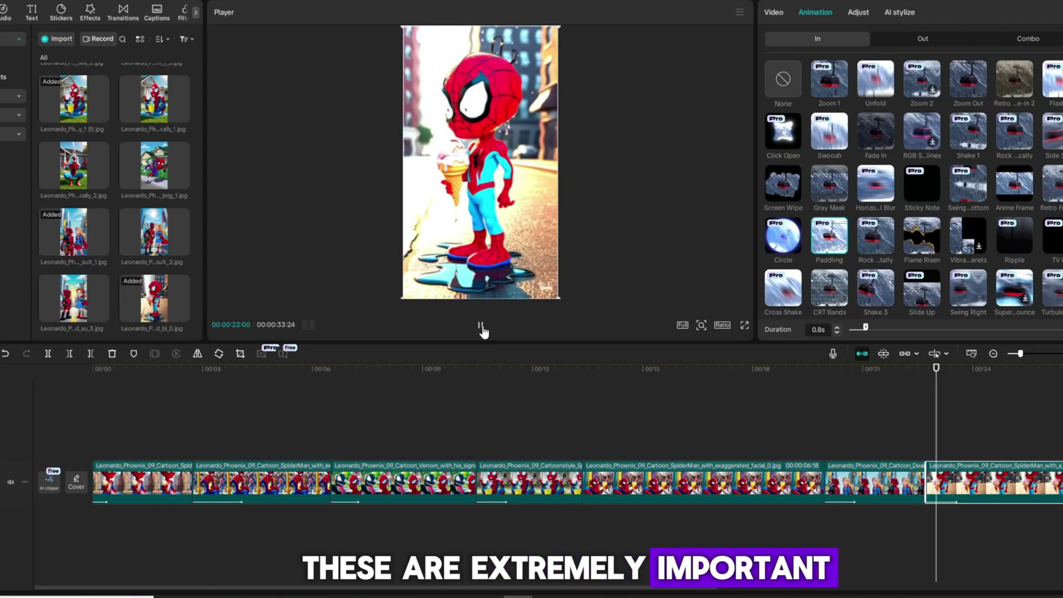
left_click(473, 371)
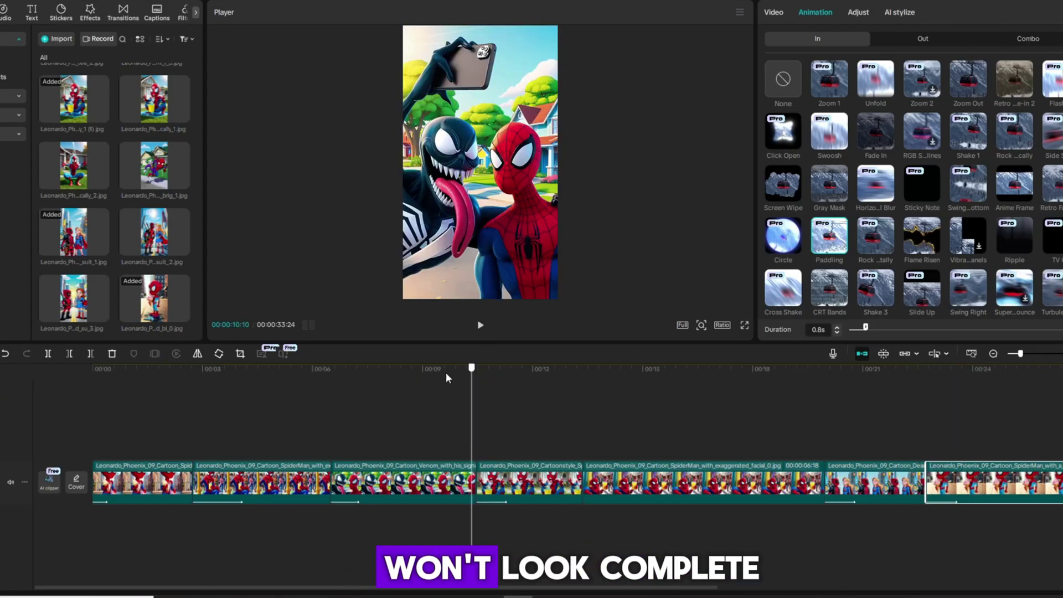
Drag Spectrum Scan in after Color Flicker on the effects track and preview playback
left_click(91, 12)
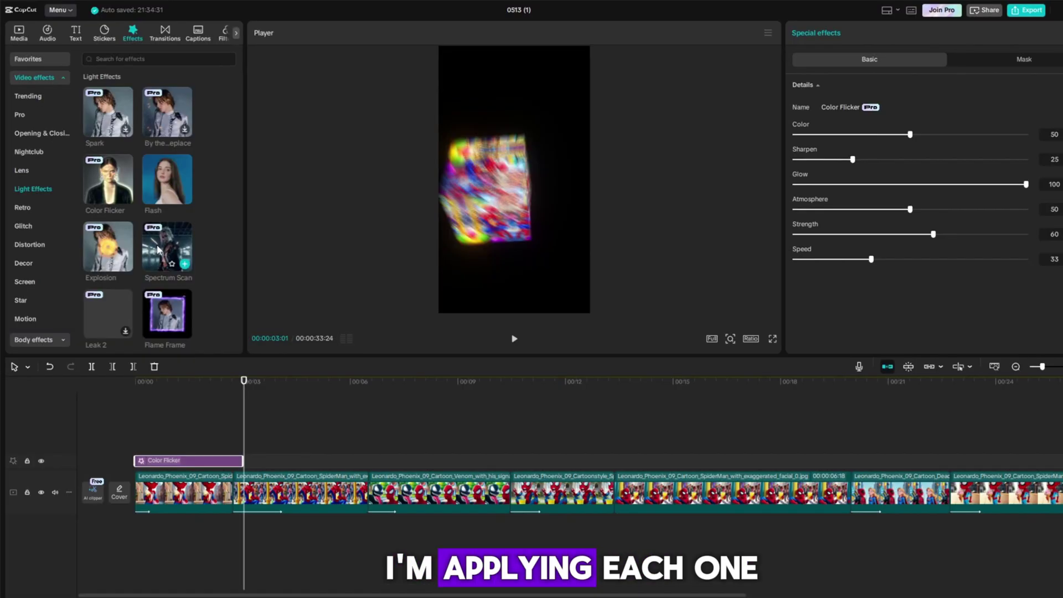
left_click_drag(166, 179, 259, 451)
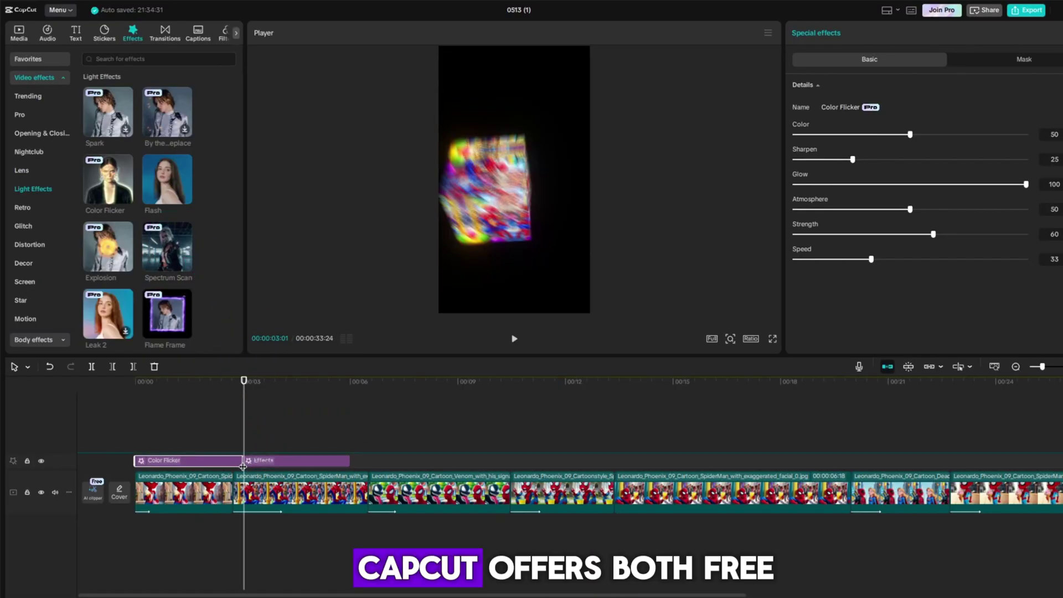
left_click(514, 338)
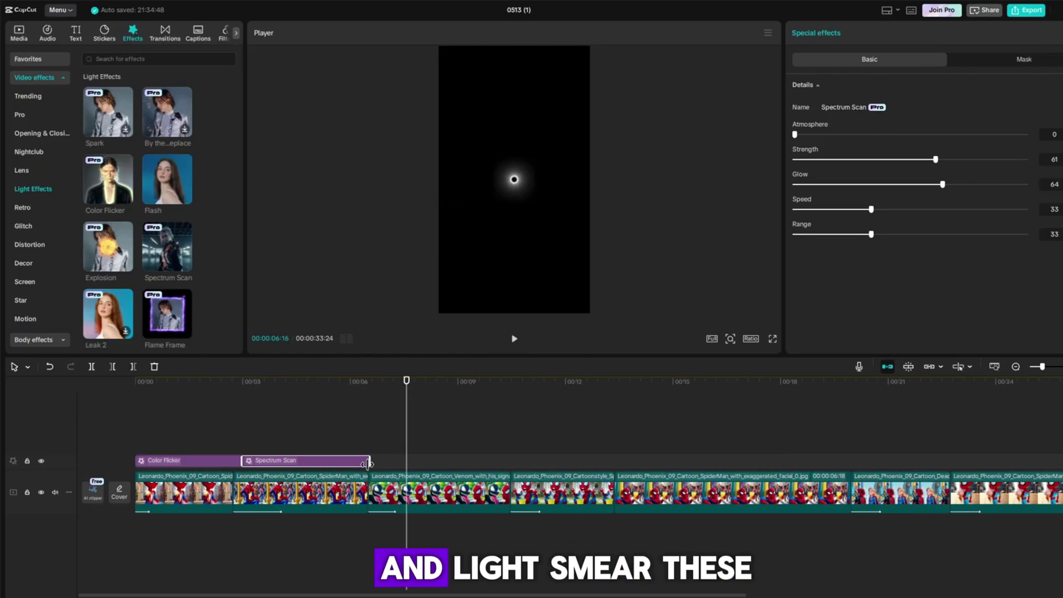
scroll(153, 249, "down", 3)
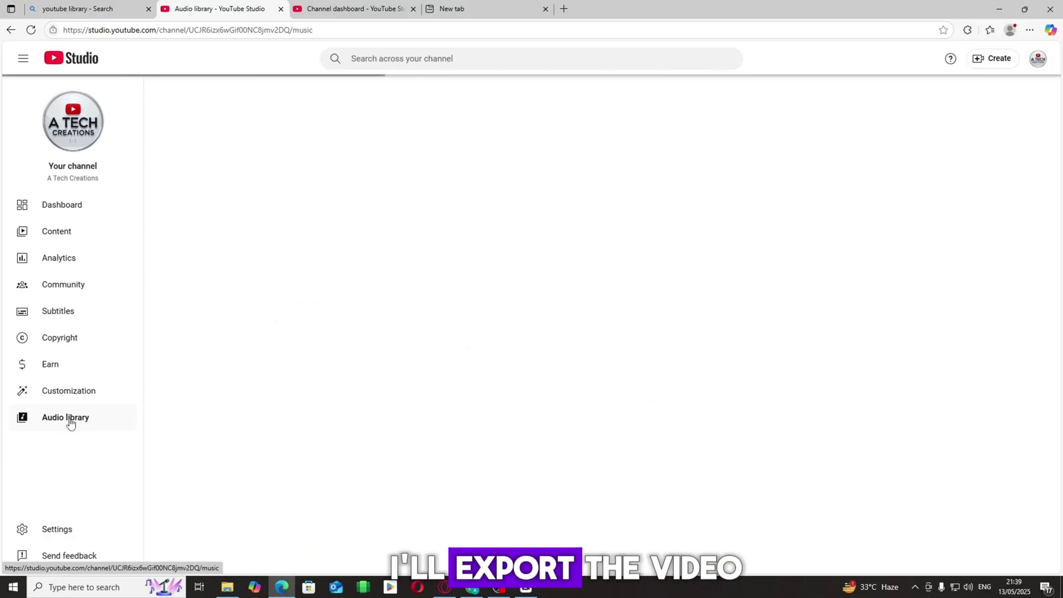
scroll(300, 262, "down", 1)
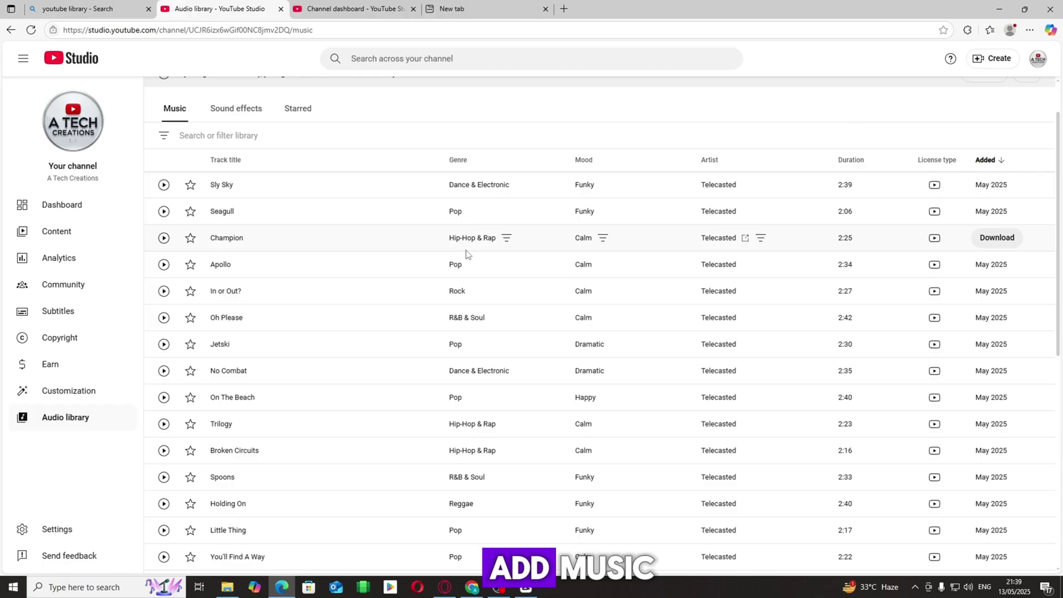
scroll(372, 319, "down", 1)
scroll(371, 320, "down", 1)
scroll(370, 319, "down", 1)
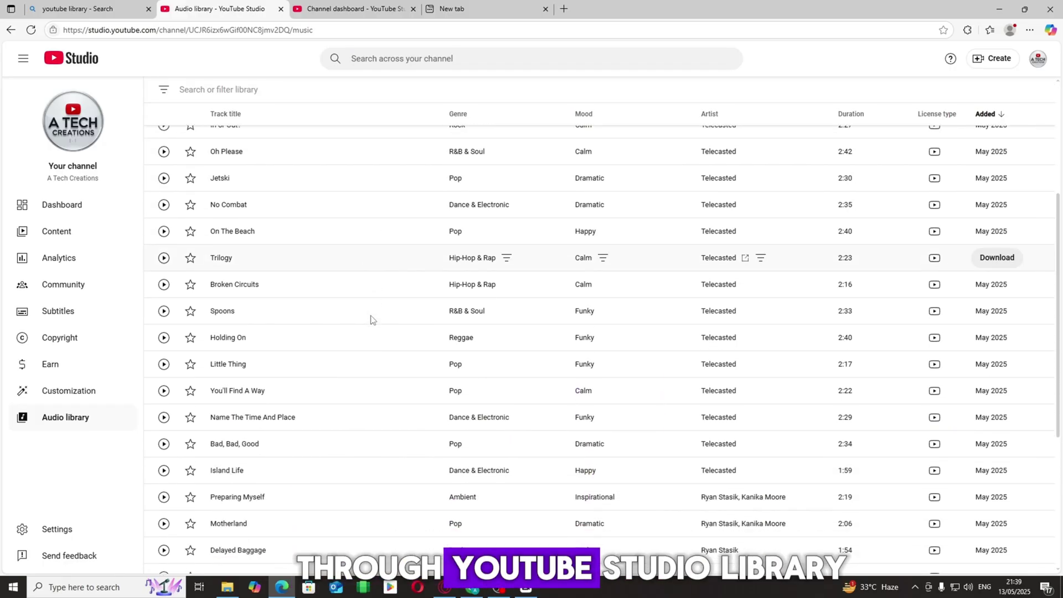
scroll(371, 318, "down", 1)
scroll(370, 319, "down", 1)
scroll(371, 319, "down", 1)
scroll(370, 319, "up", 3)
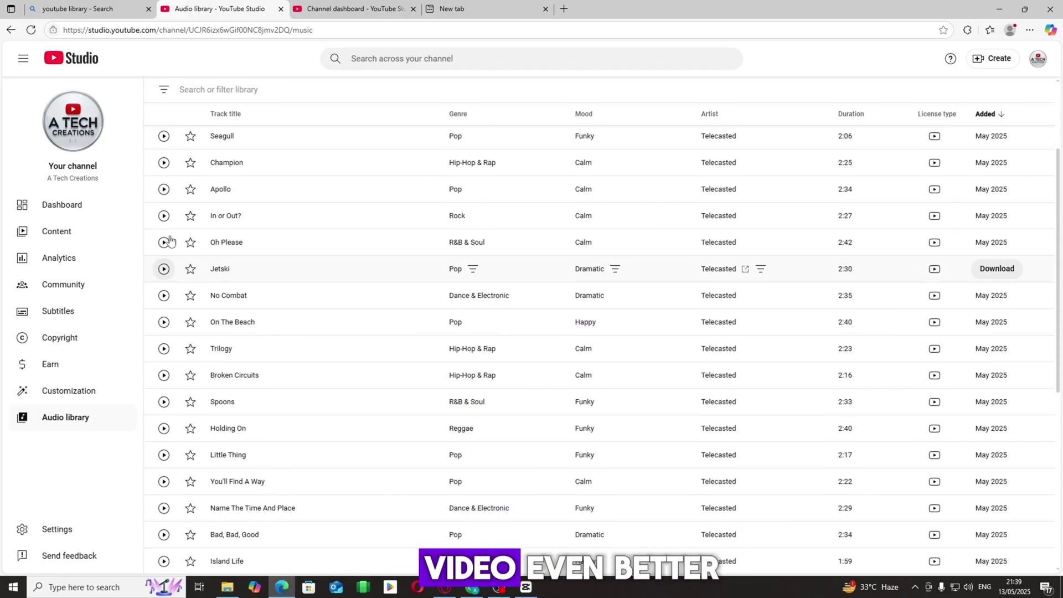
scroll(371, 318, "up", 3)
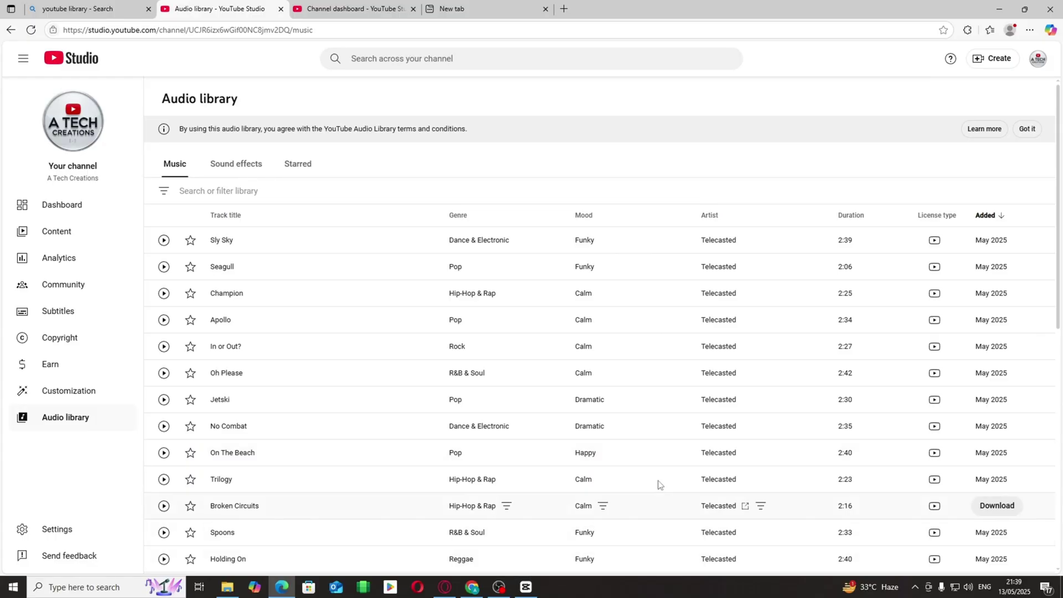
scroll(633, 505, "down", 1)
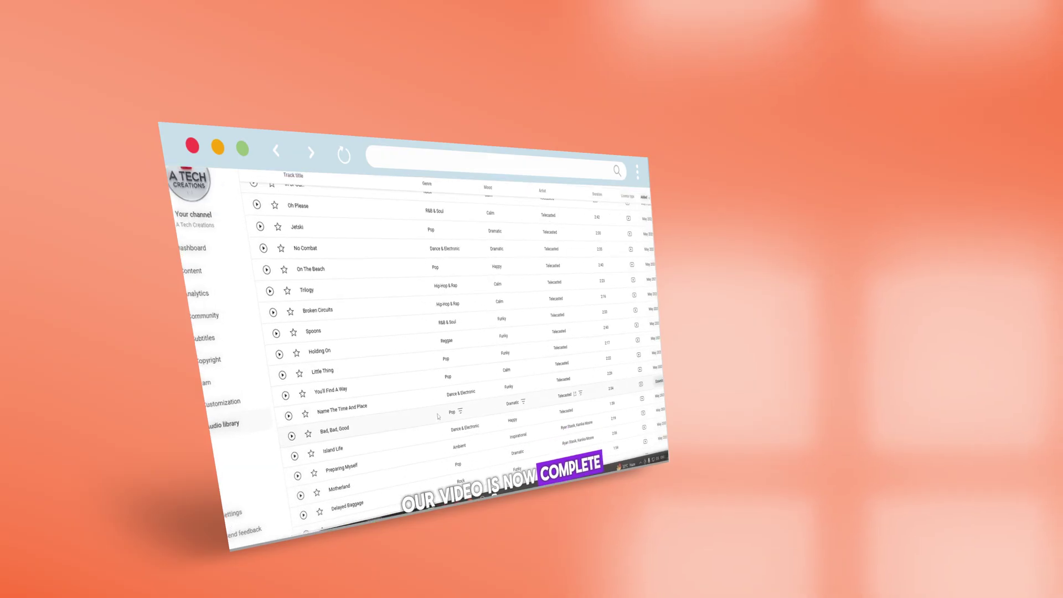